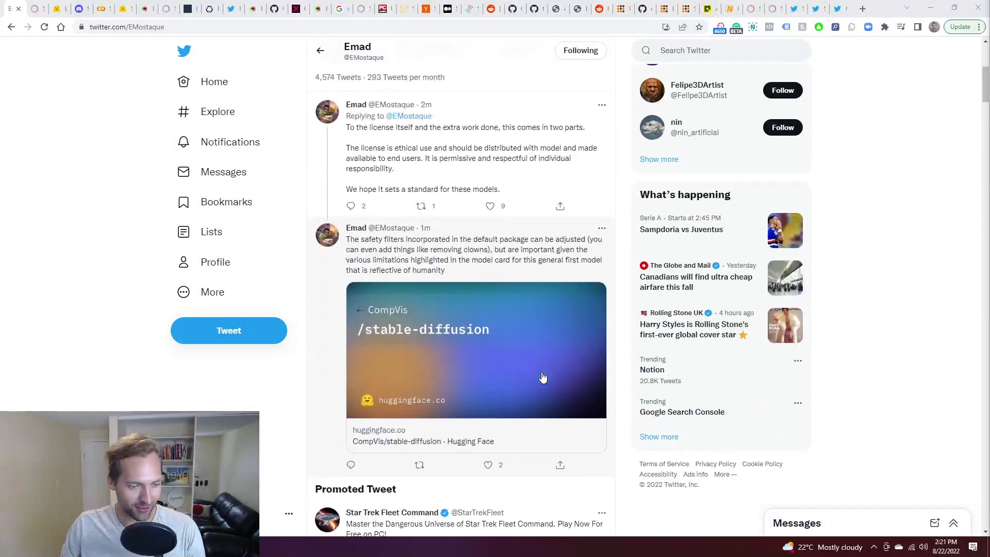
Step: Open the Stable Diffusion Public Release blog post from the announcement tweet's stability.ai link card
scroll(384, 319, "down", 12)
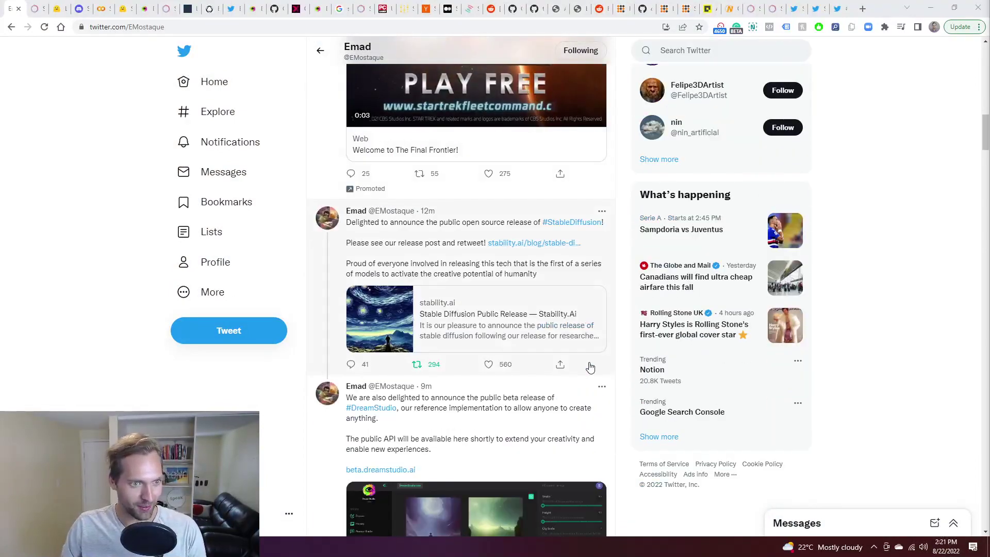
scroll(568, 413, "down", 7)
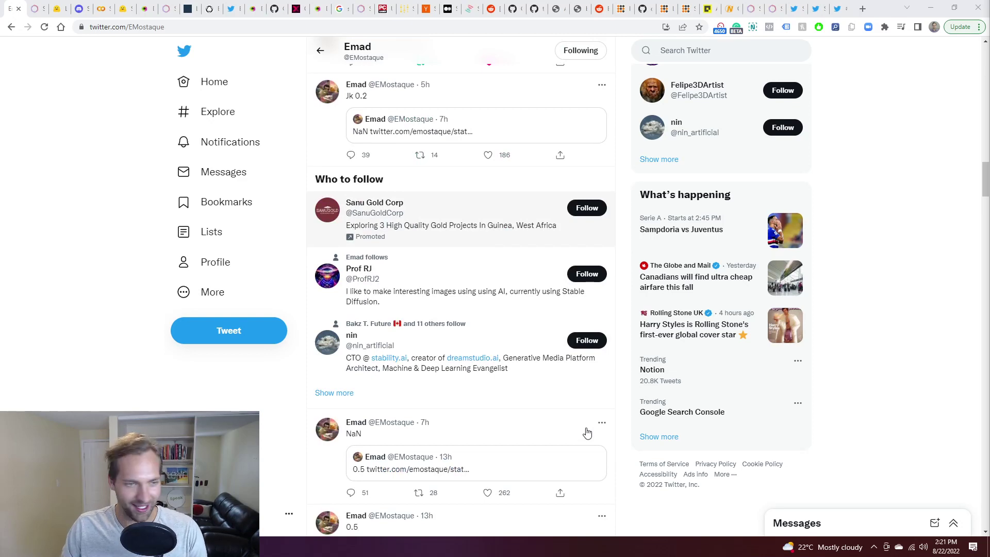
scroll(409, 420, "up", 4)
scroll(449, 306, "up", 3)
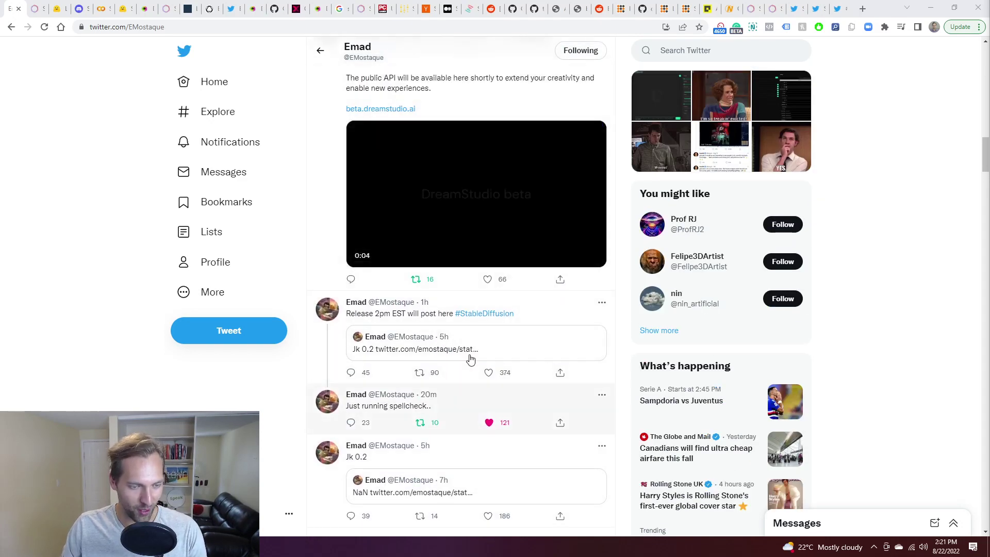
scroll(537, 338, "up", 3)
scroll(506, 372, "up", 5)
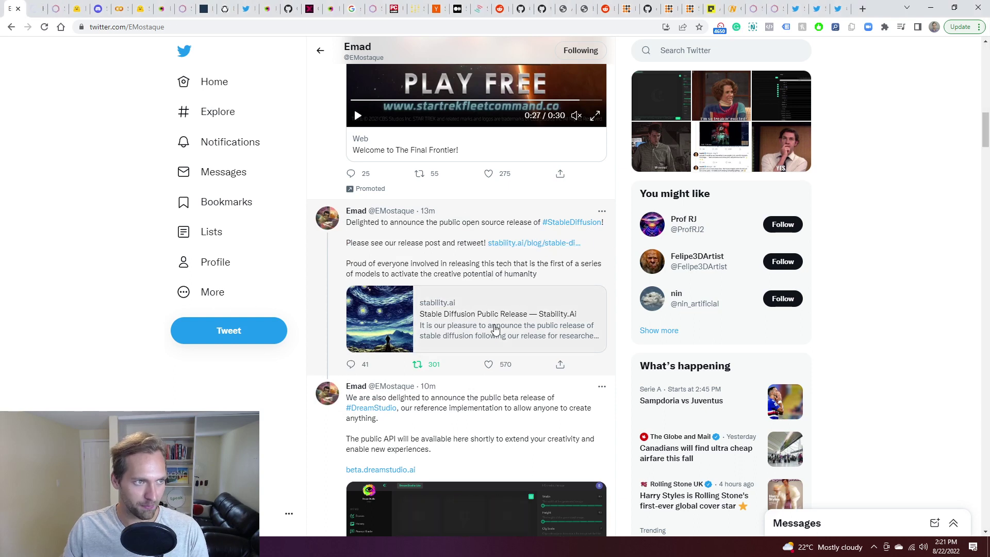
scroll(535, 324, "down", 1)
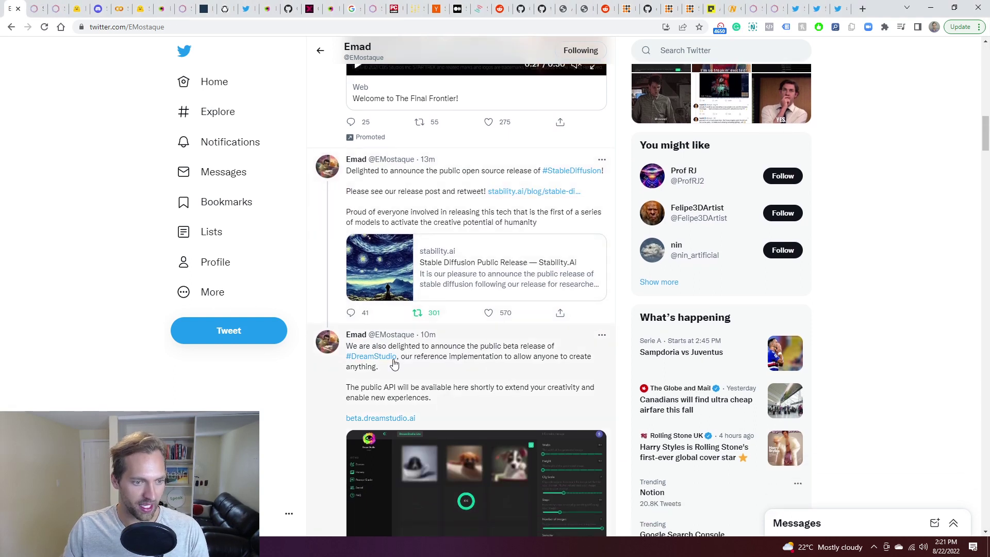
left_click(413, 265)
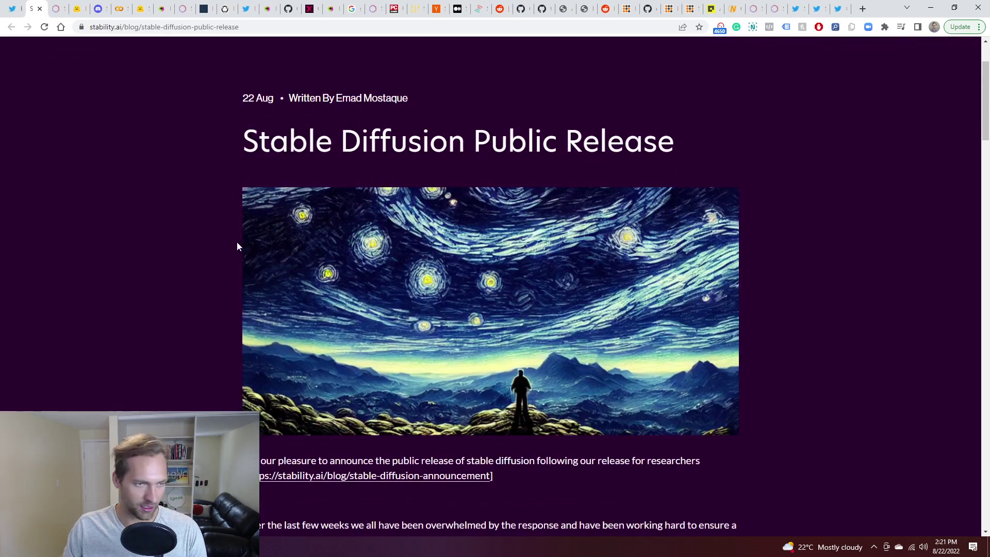
Step: Read down the release post to its CreativeML OpenRAIL-M licence and safety classifier details
scroll(237, 242, "down", 5)
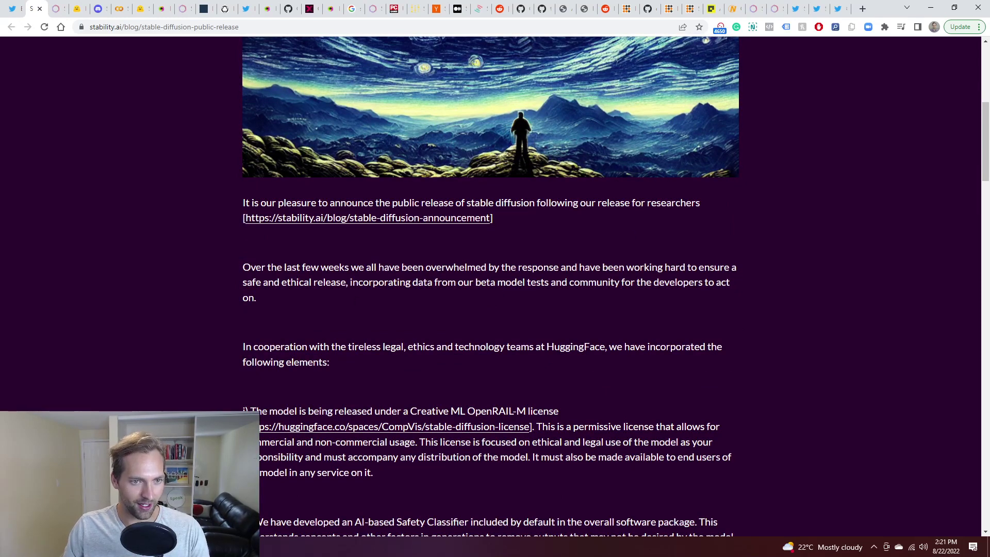
scroll(812, 366, "down", 1)
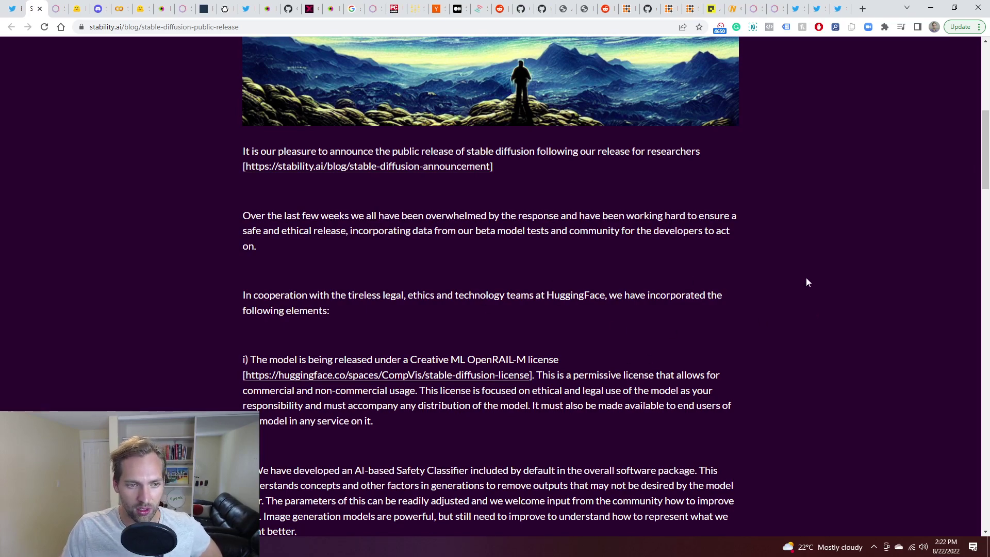
scroll(806, 278, "down", 3)
scroll(806, 277, "up", 2)
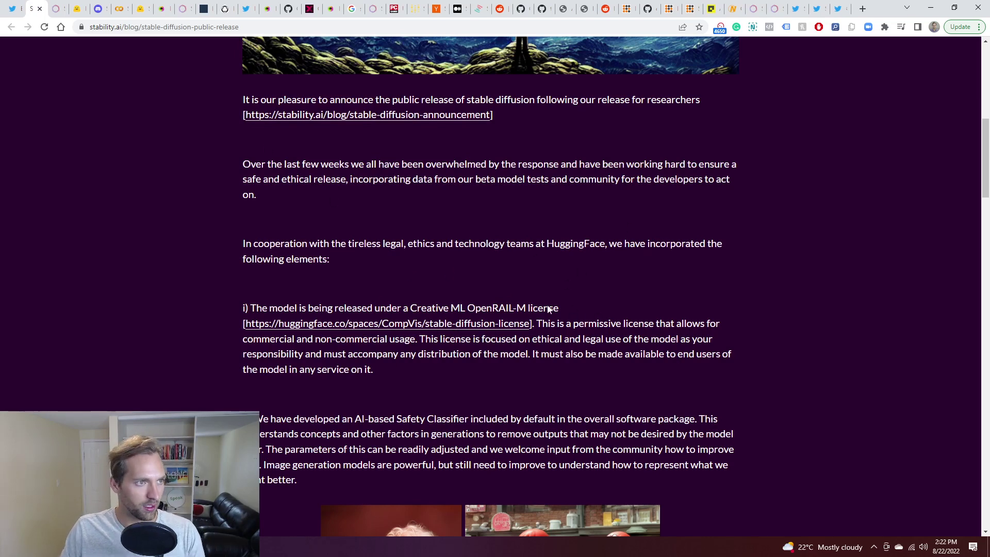
Step: Glance over the stable-diffusion-license page, then return to the release blog post
left_click(86, 6)
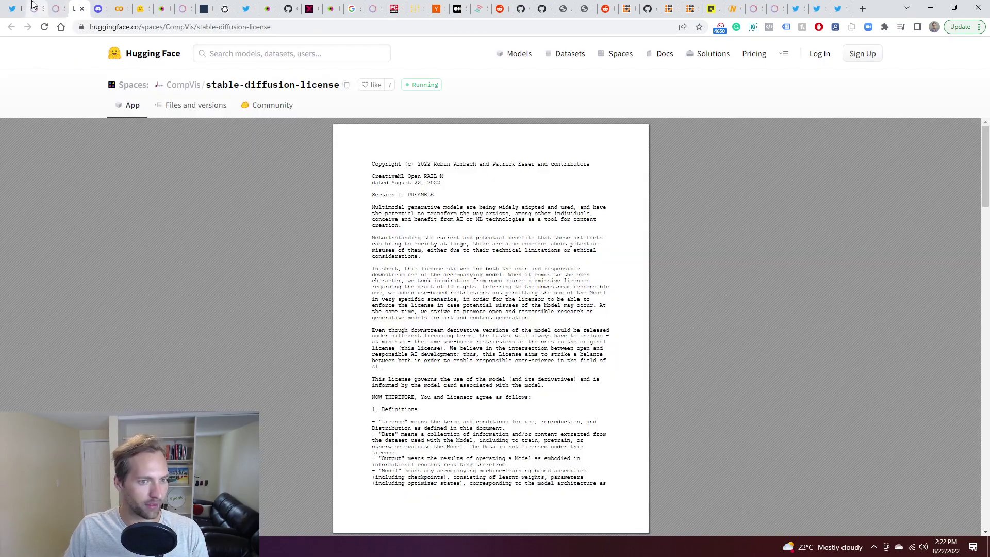
scroll(533, 270, "down", 20)
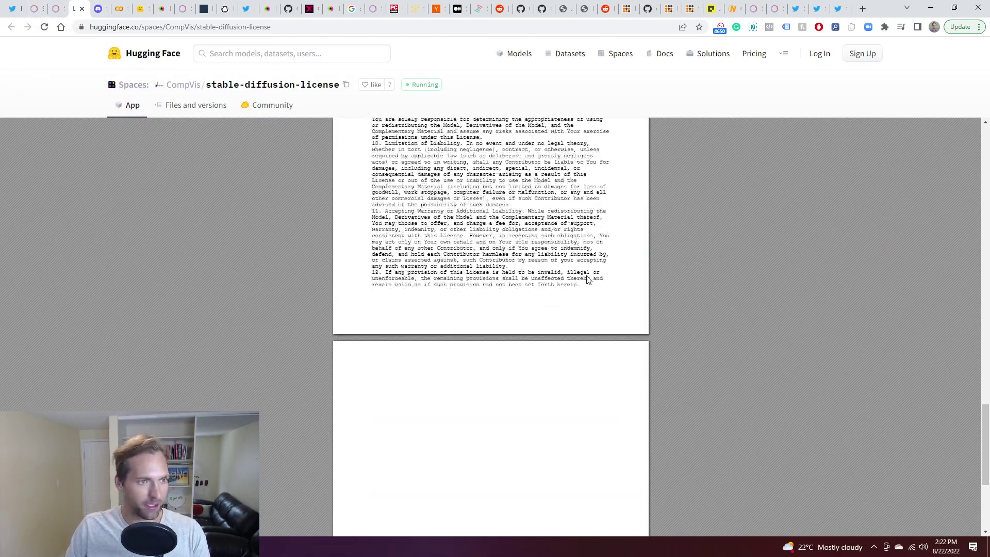
scroll(588, 279, "up", 10)
left_click(32, 9)
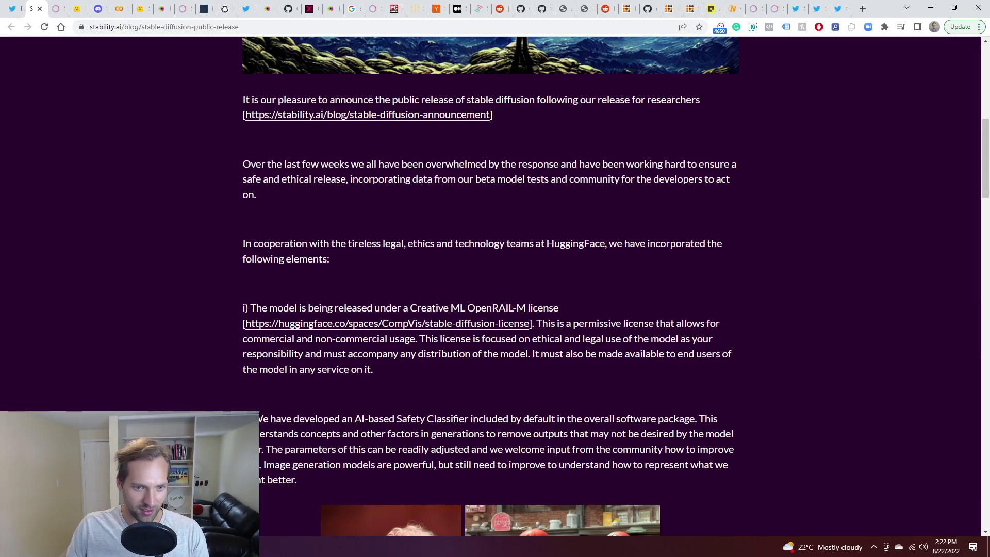
scroll(770, 367, "down", 2)
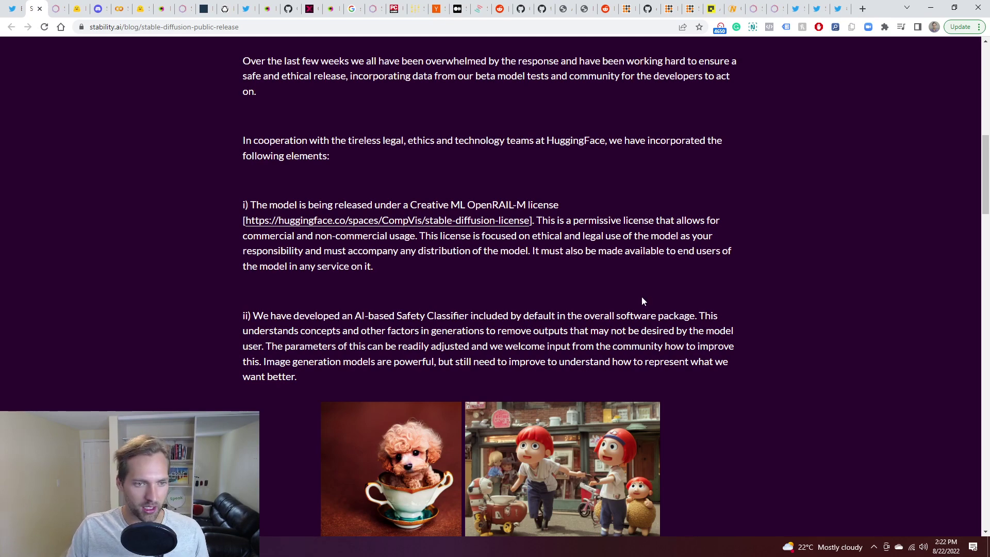
scroll(643, 300, "down", 4)
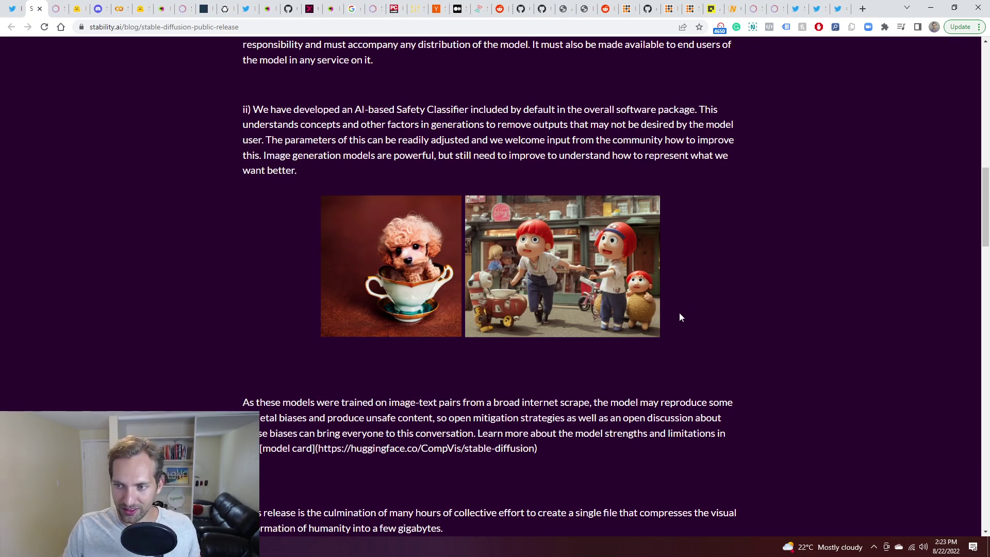
scroll(680, 313, "down", 1)
scroll(681, 313, "up", 2)
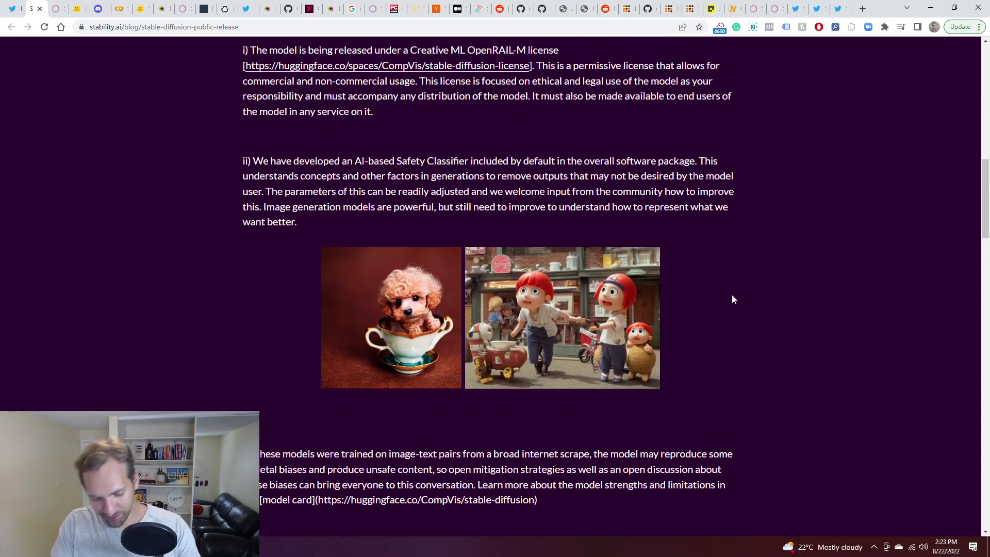
Step: Find the word 'humanity' in the release post with Ctrl+F
key("ctrl+f")
type("human")
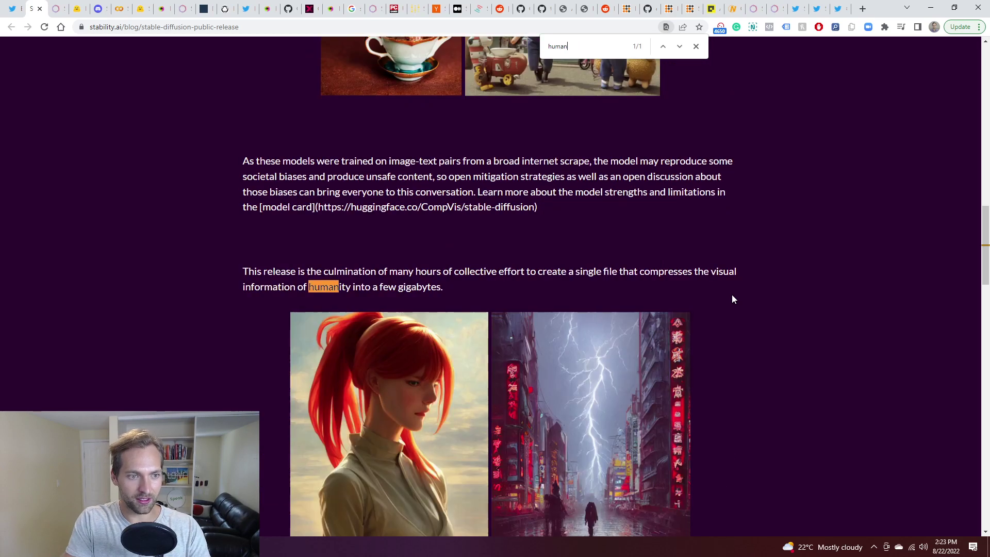
type("ity")
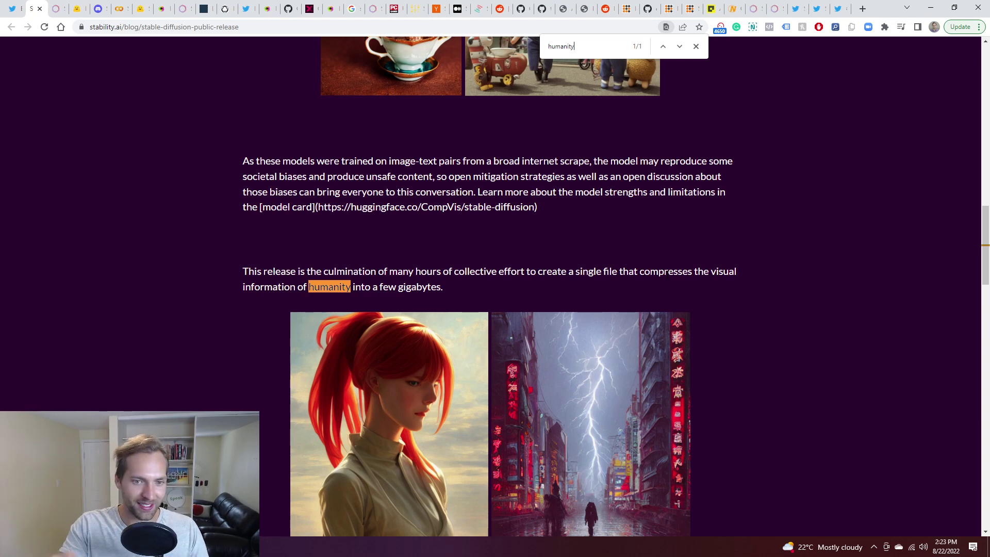
left_click(696, 47)
left_click(782, 336)
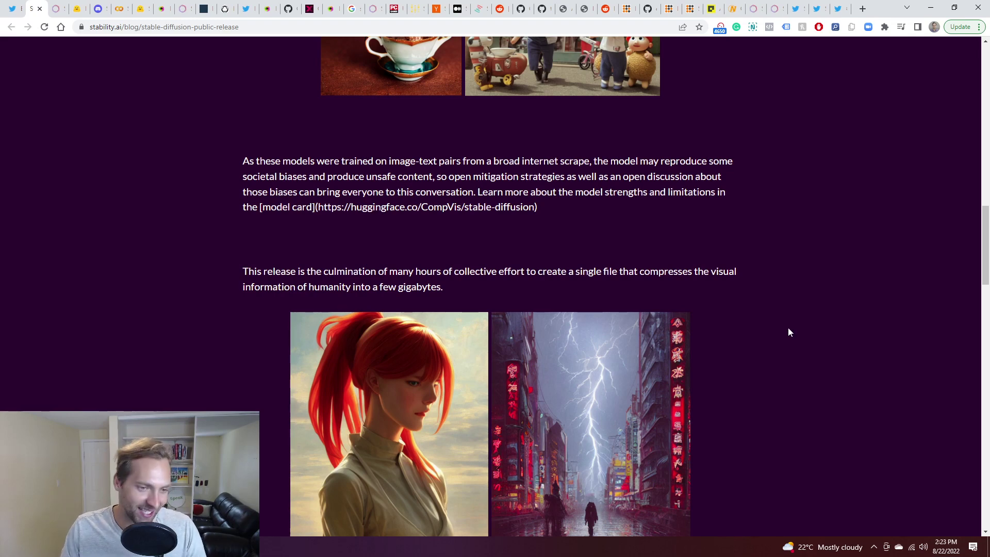
Step: Scroll down through the release post and back up again
scroll(789, 332, "down", 2)
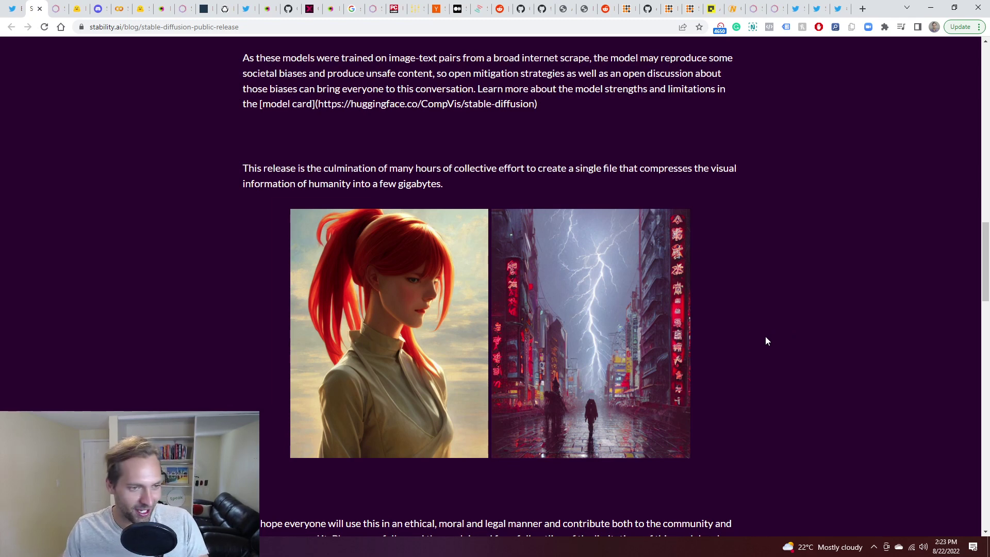
scroll(735, 351, "down", 1)
scroll(736, 352, "down", 2)
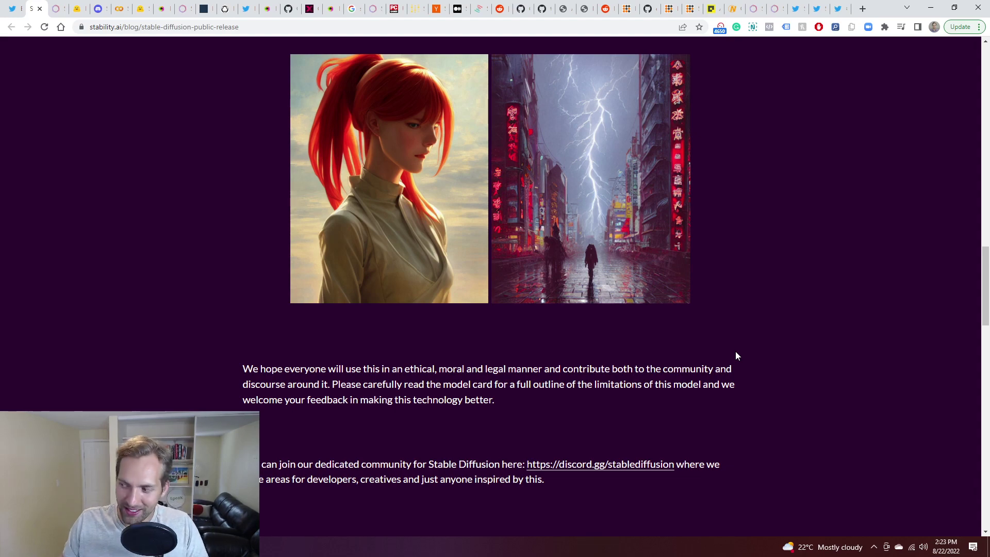
scroll(626, 284, "up", 2)
scroll(818, 240, "up", 5)
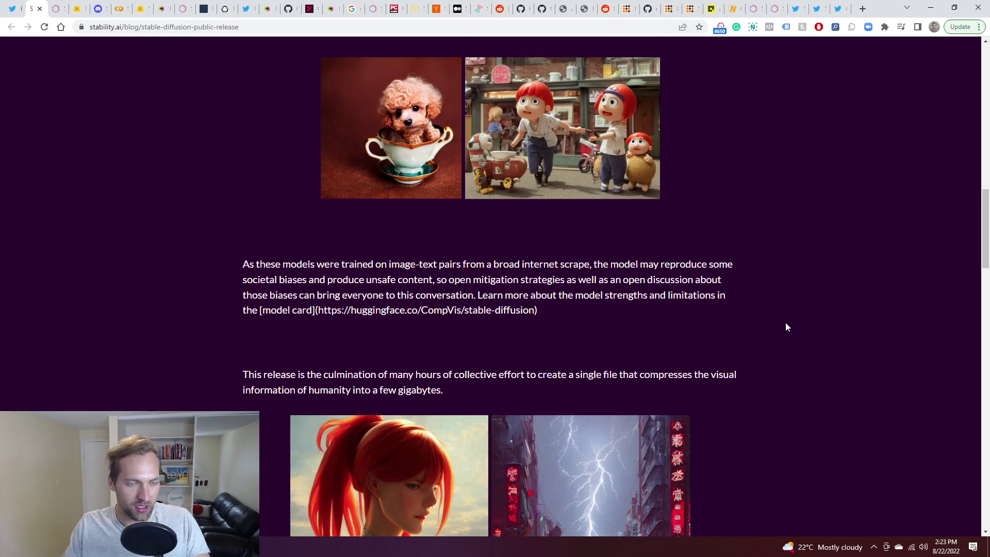
scroll(786, 325, "up", 3)
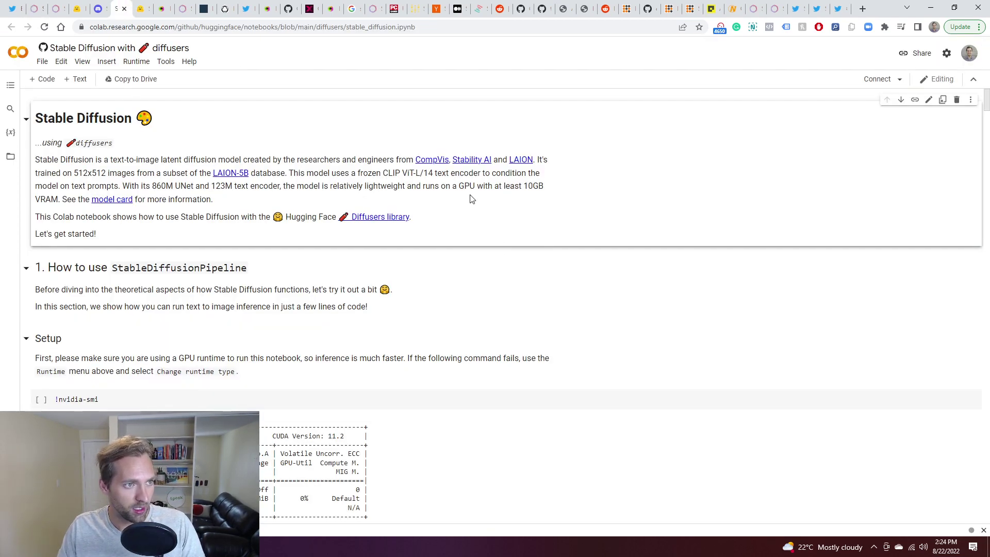
key("ctrl+Tab")
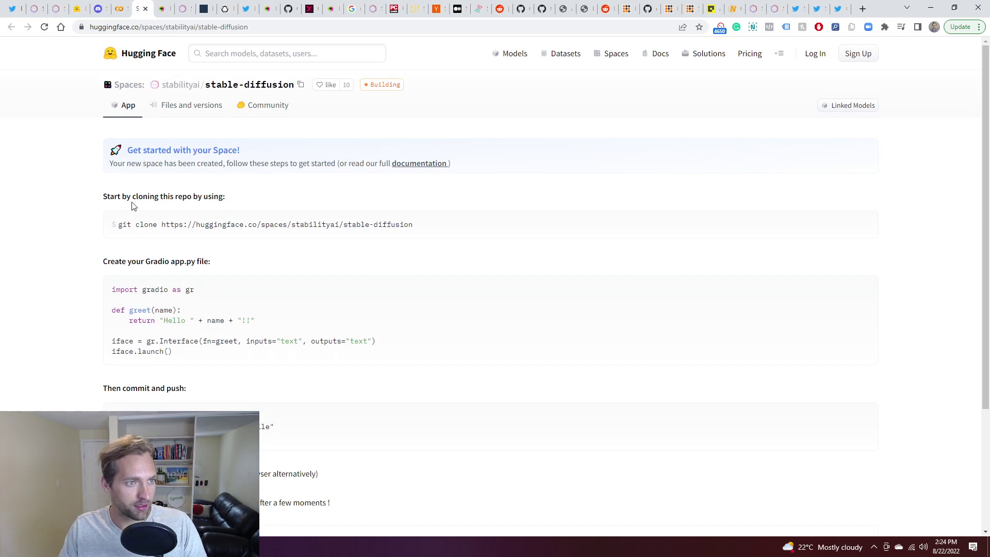
scroll(421, 128, "down", 3)
scroll(421, 268, "up", 1)
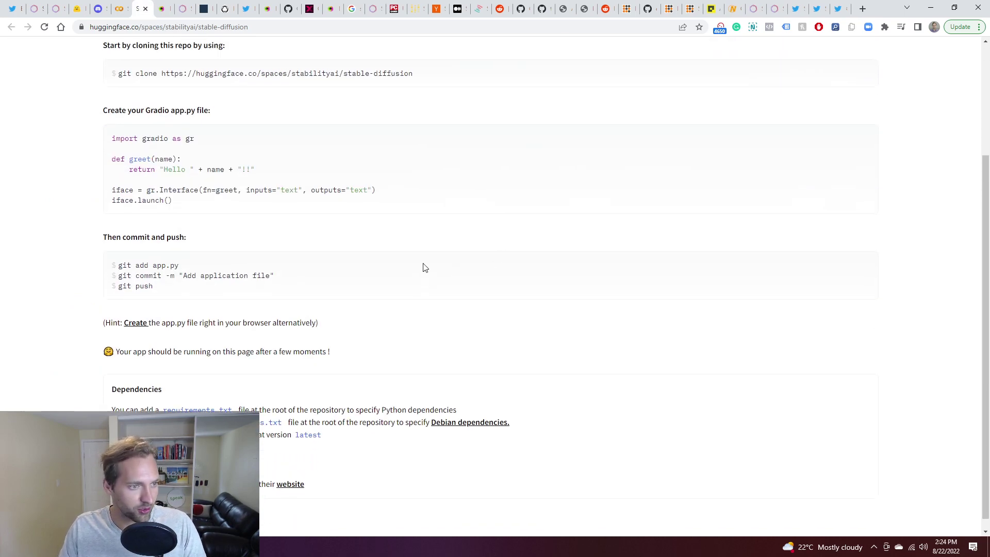
scroll(422, 268, "up", 3)
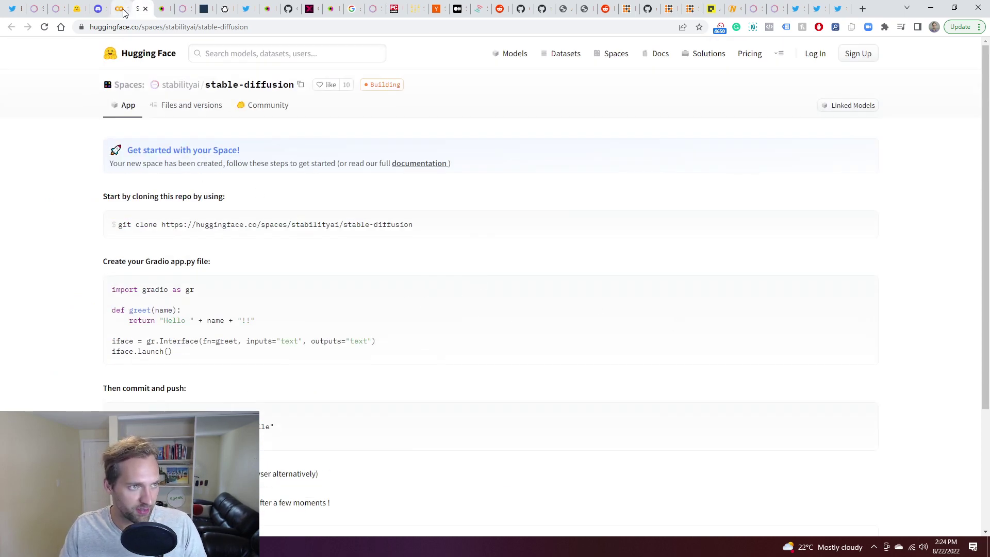
mouse_move(124, 13)
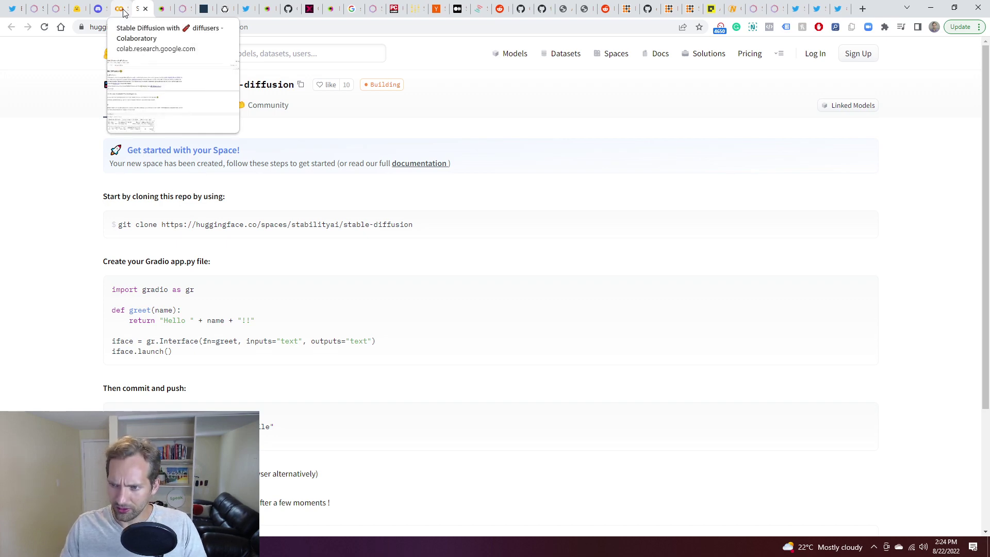
Step: Bring up the 'Stable Diffusion with diffusers' Colab notebook and scan its introduction
left_click(124, 13)
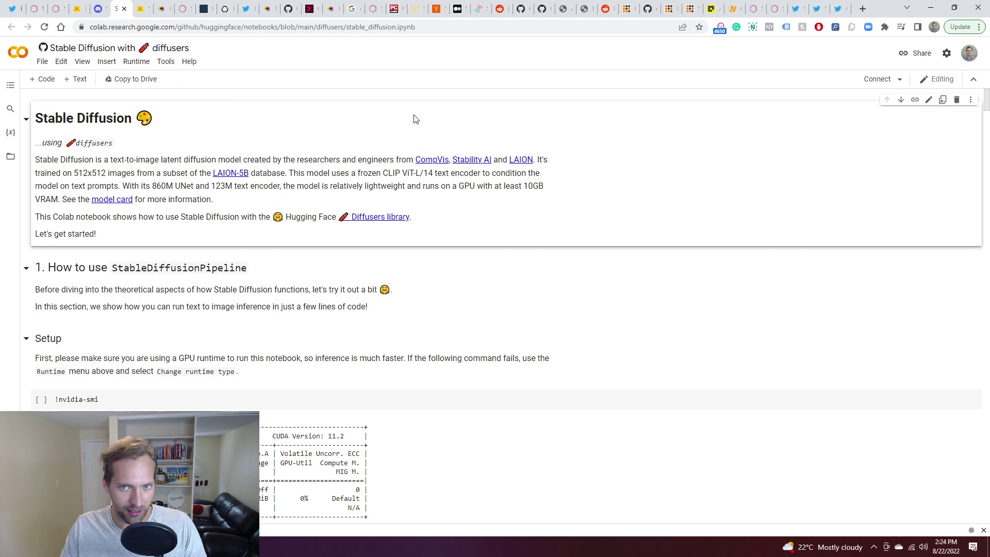
scroll(485, 237, "down", 7)
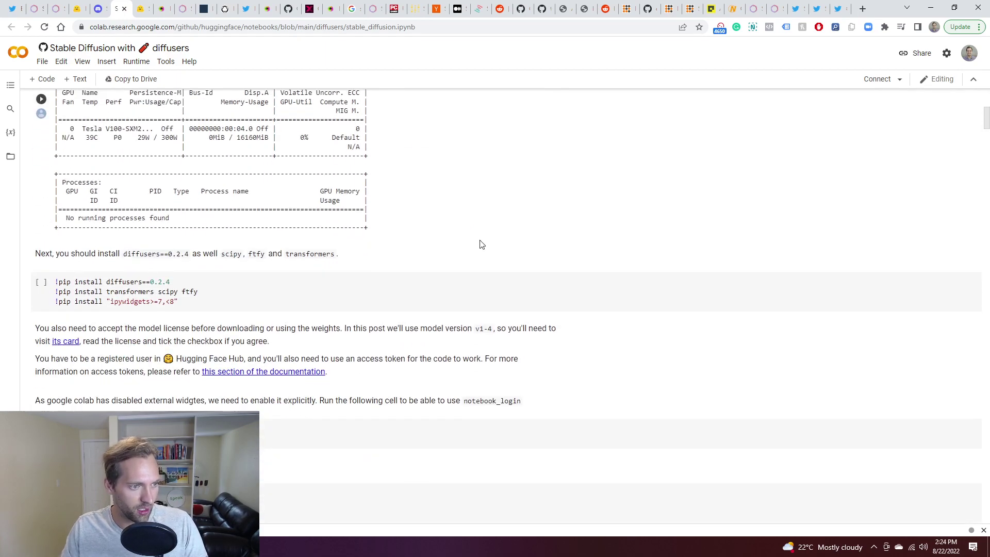
scroll(480, 244, "up", 3)
scroll(471, 246, "down", 8)
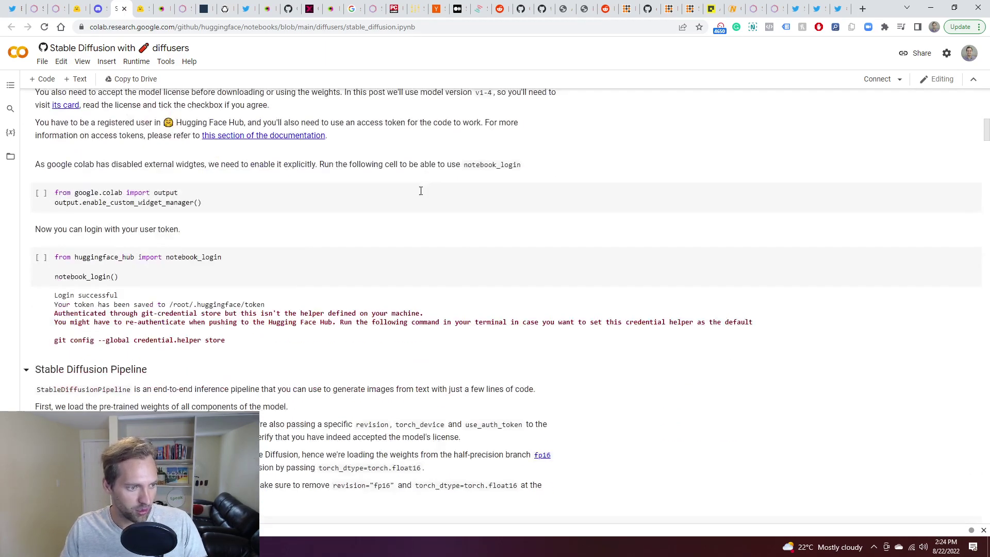
scroll(421, 227, "down", 15)
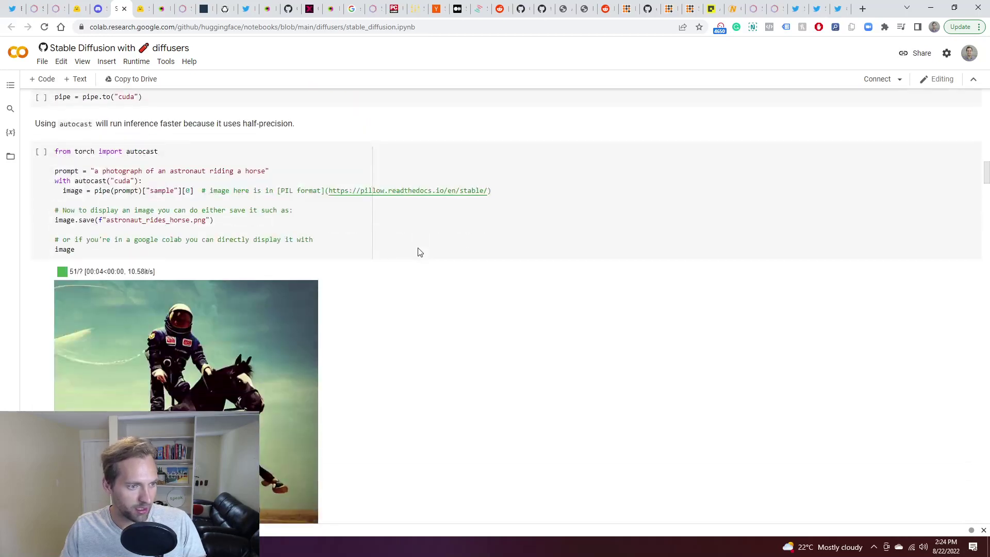
scroll(446, 225, "up", 3)
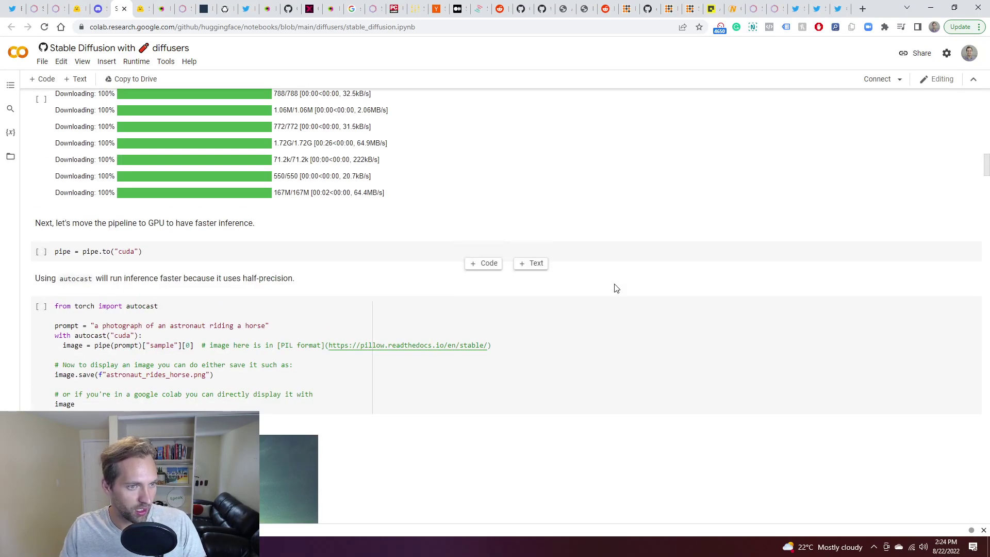
scroll(617, 287, "up", 2)
Step: Scroll through the notebook's example cells to the astronaut-riding-a-horse prompt parameter cell
scroll(616, 287, "down", 3)
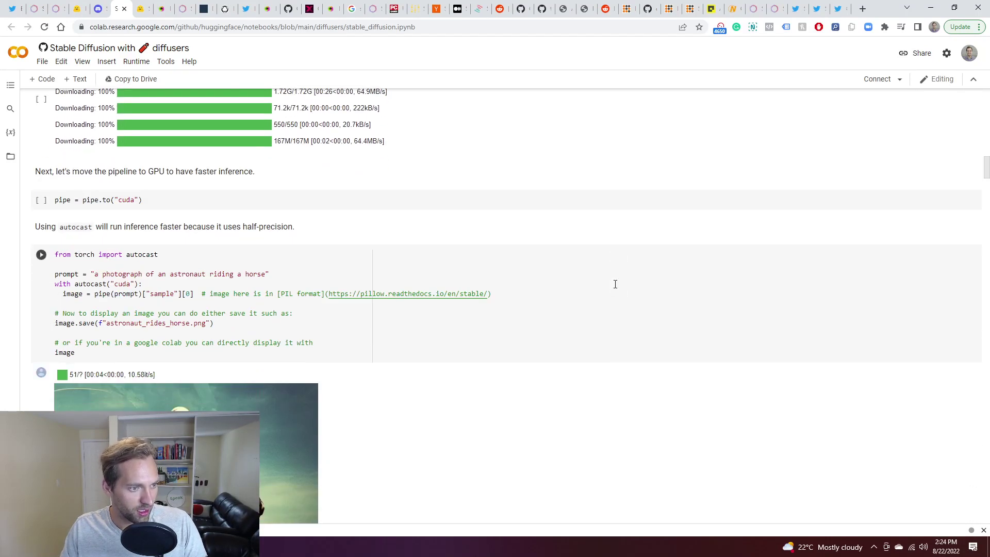
scroll(274, 314, "down", 17)
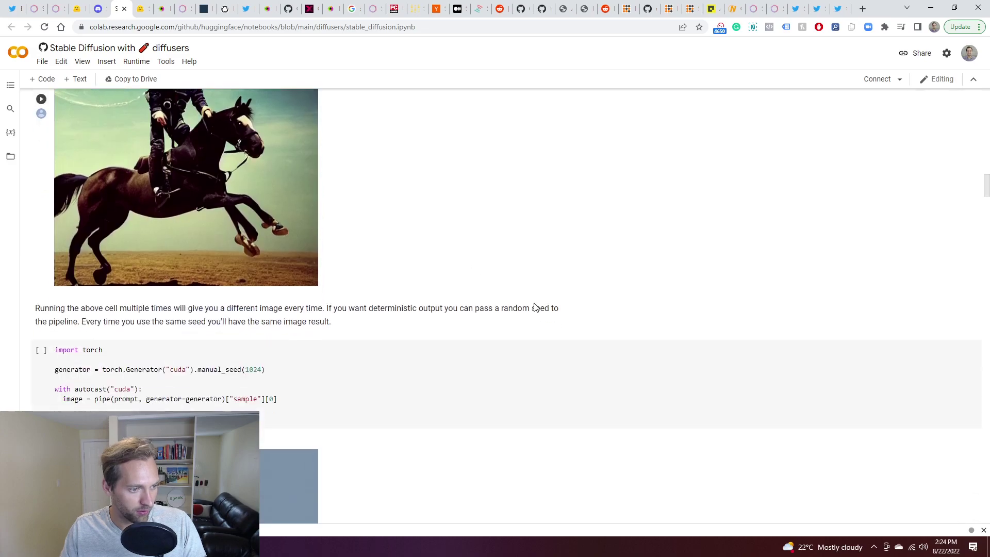
scroll(536, 308, "down", 20)
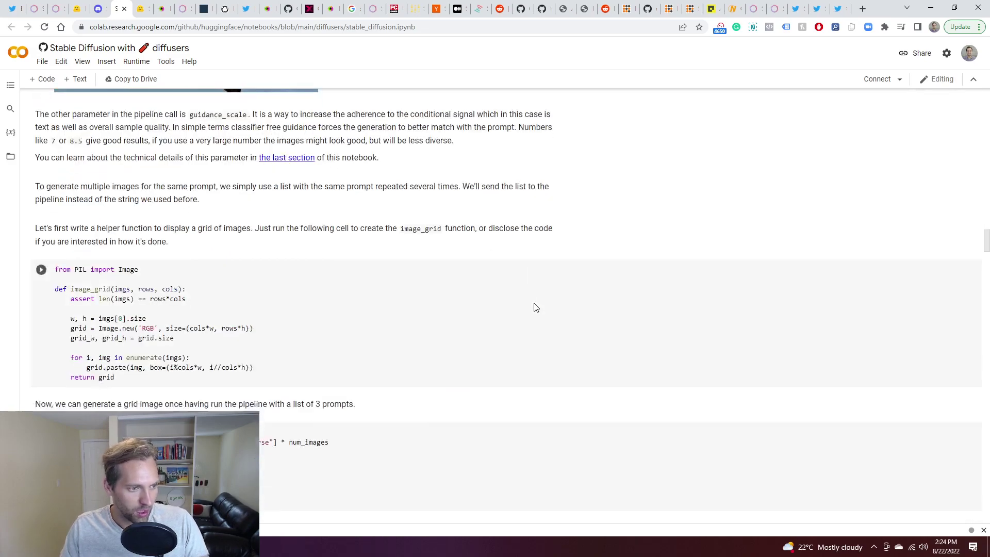
scroll(531, 299, "down", 20)
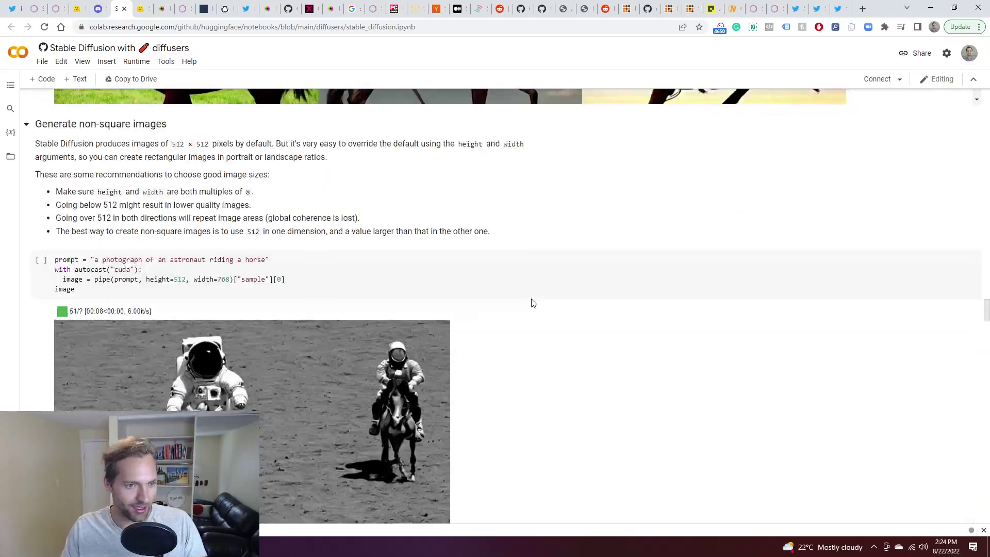
scroll(533, 303, "down", 20)
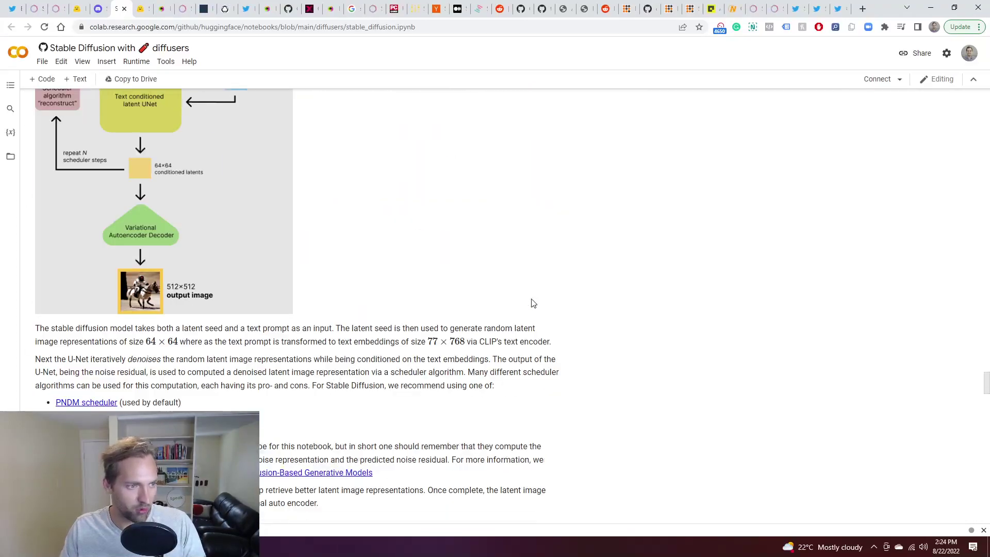
scroll(533, 303, "down", 1)
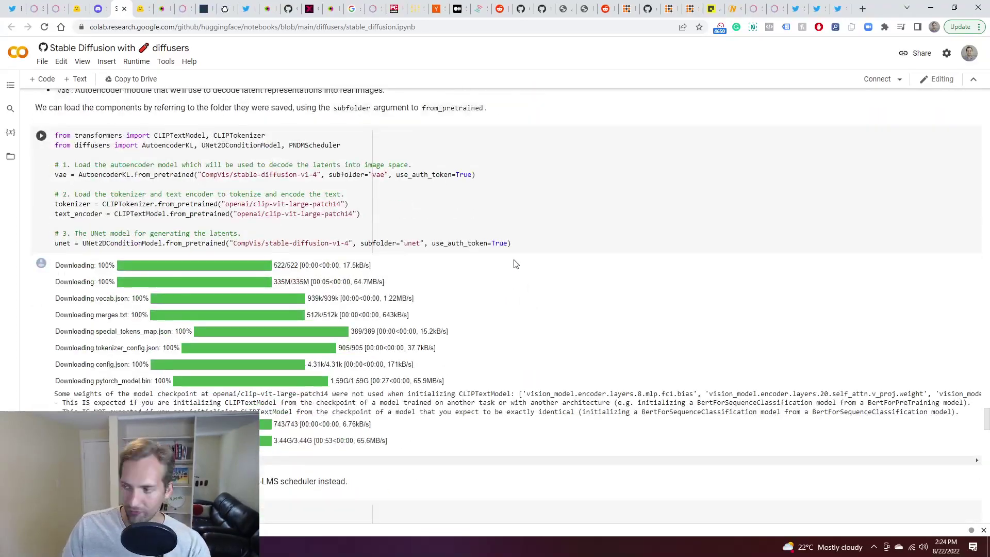
scroll(485, 252, "down", 10)
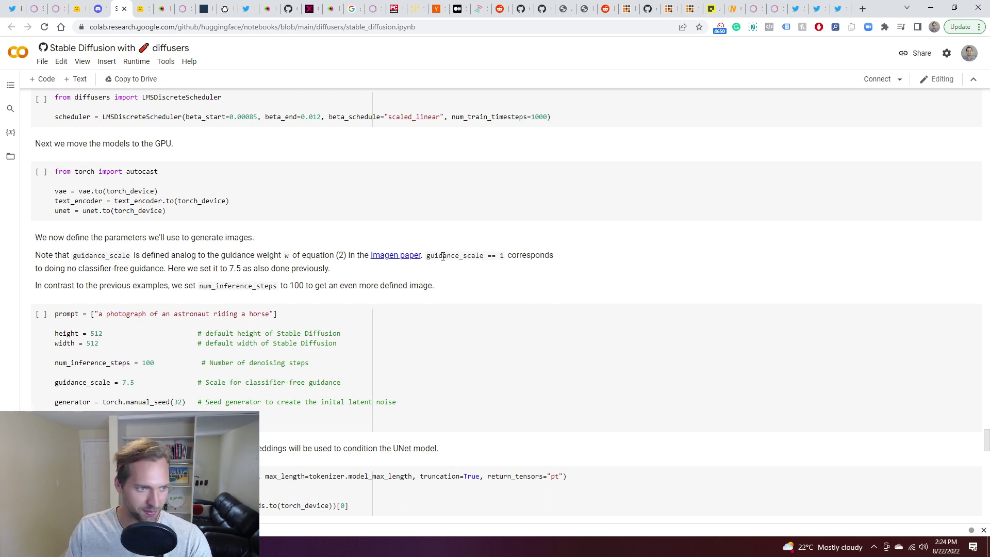
mouse_move(531, 222)
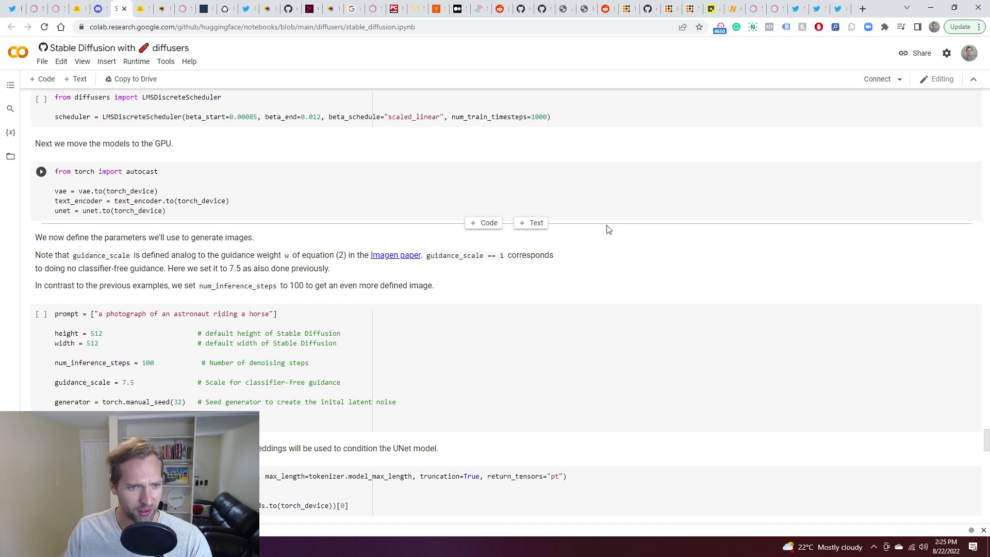
mouse_move(143, 4)
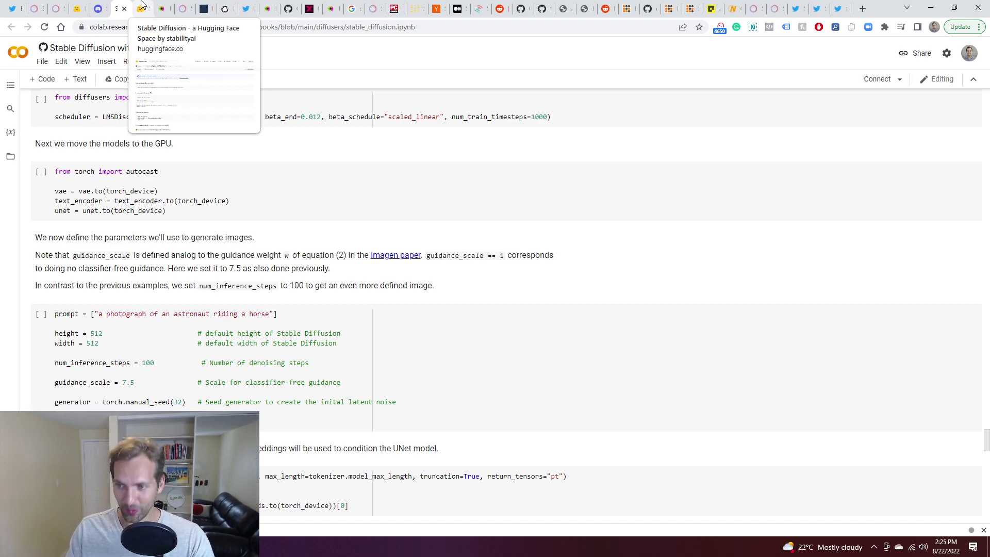
Step: Back on the release post, highlight the sentence recommending NVIDIA chips, then clear it
left_click(34, 9)
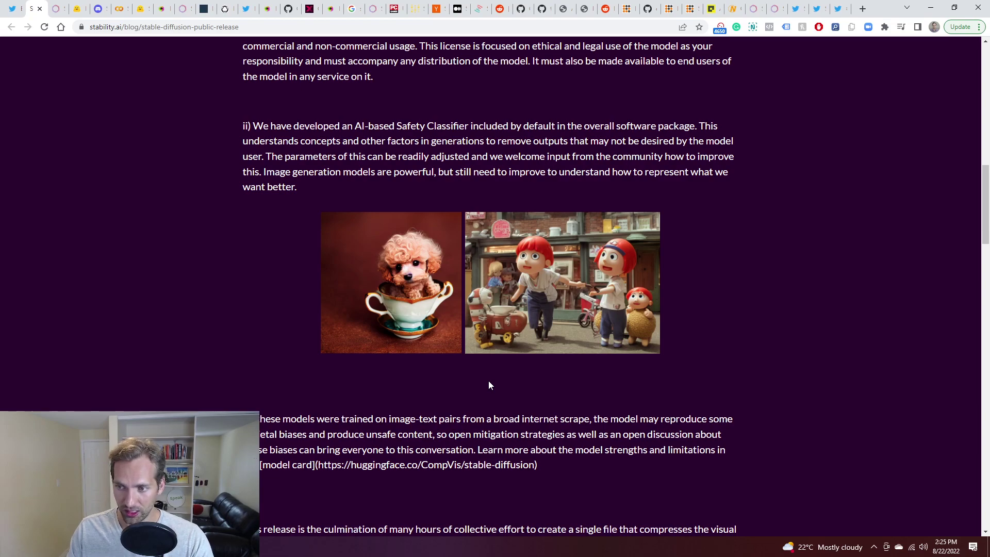
scroll(698, 296, "down", 12)
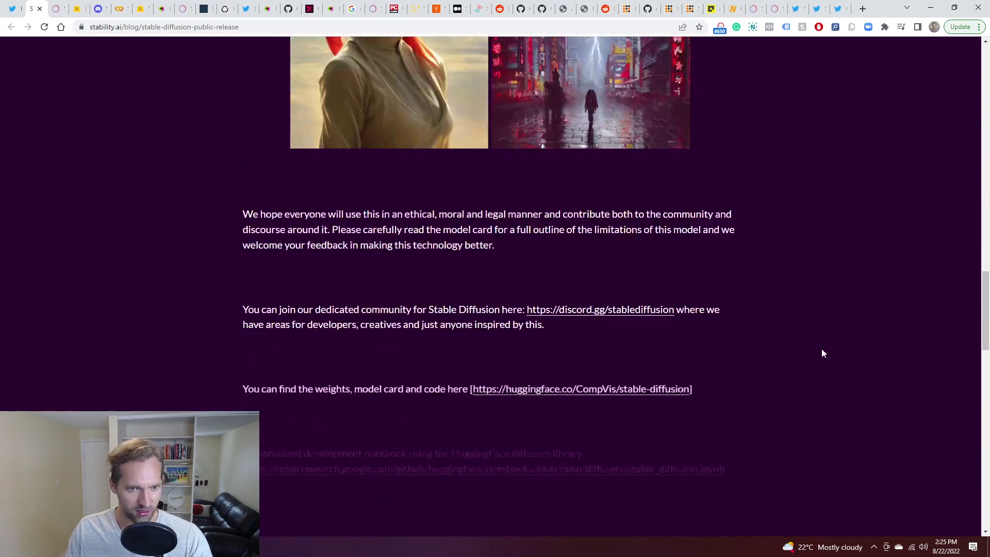
scroll(805, 348, "down", 5)
scroll(803, 348, "down", 4)
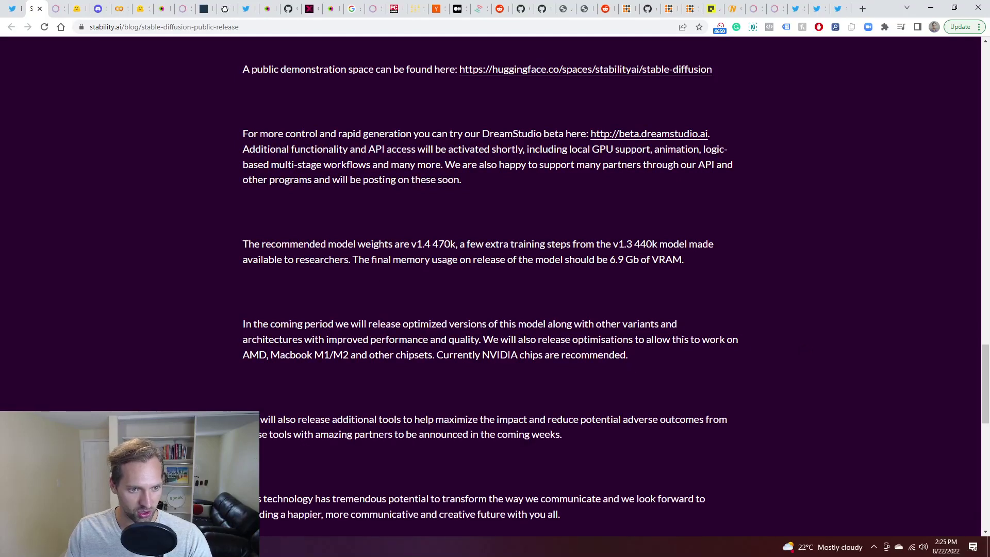
left_click_drag(632, 352, 436, 355)
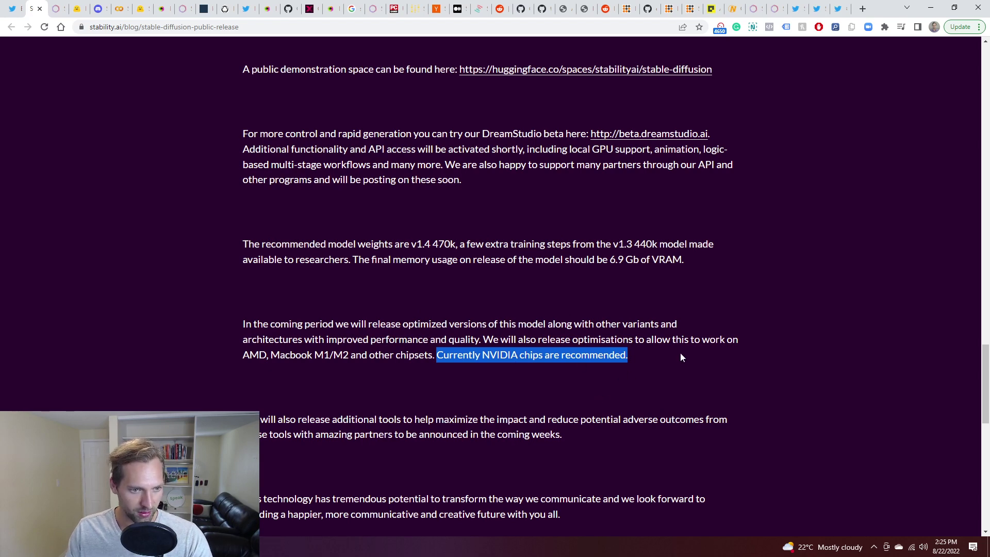
left_click(638, 352)
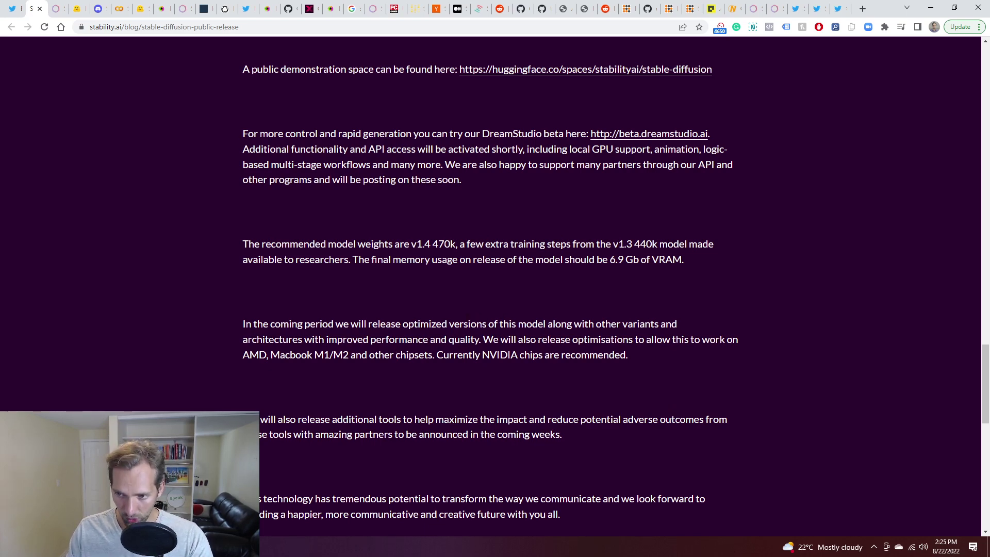
Step: Finish scrolling the post, then check the Discord invite and the stable-diffusion-license tabs
scroll(628, 340, "down", 1)
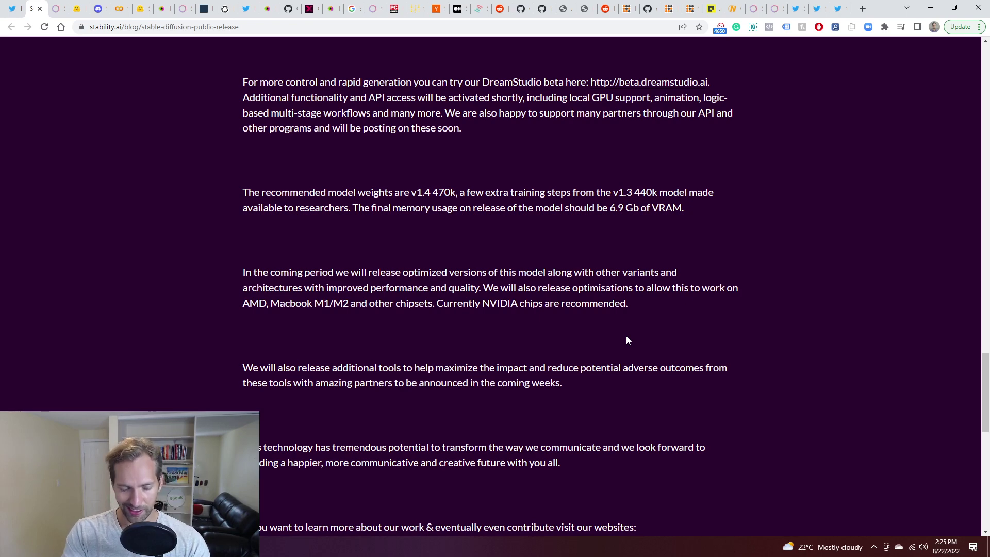
scroll(626, 335, "down", 3)
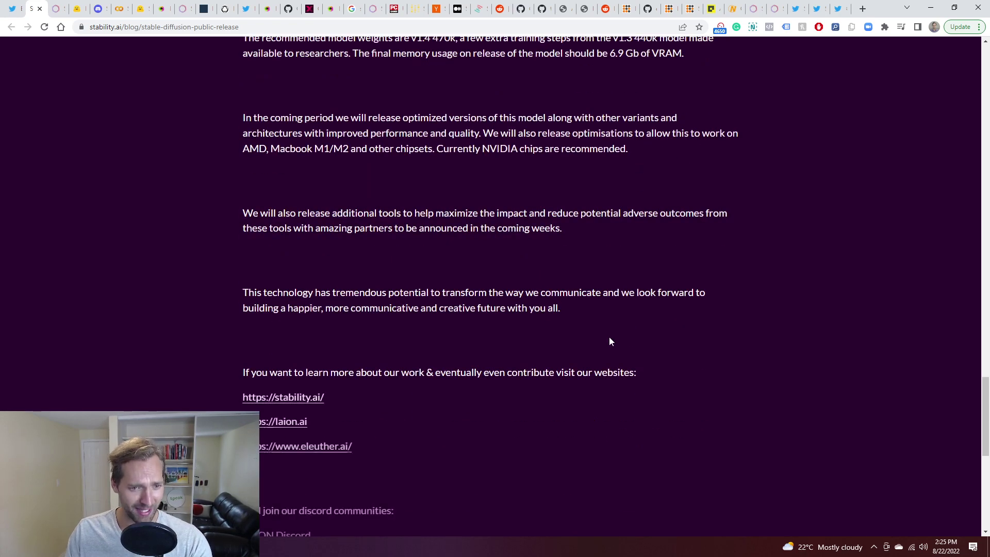
scroll(608, 336, "down", 3)
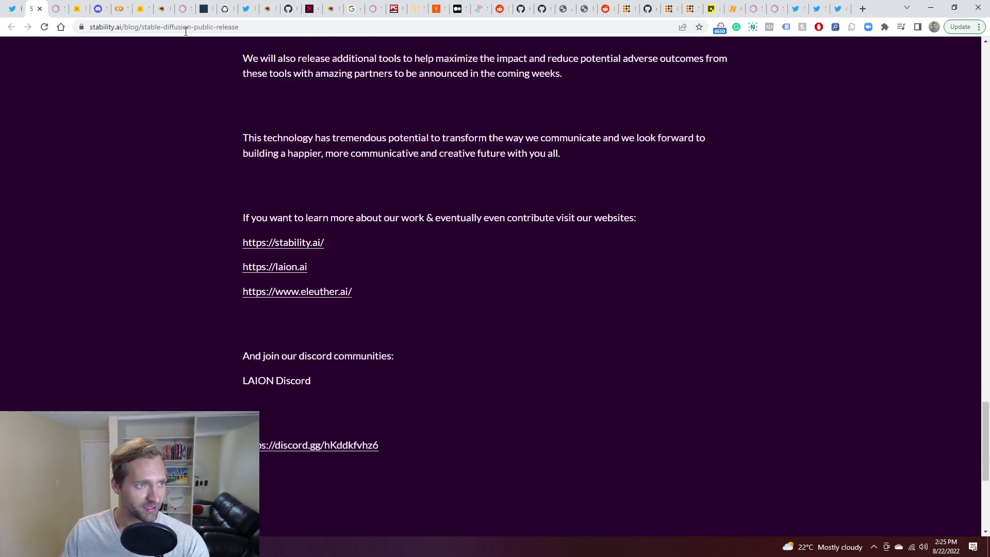
left_click(98, 7)
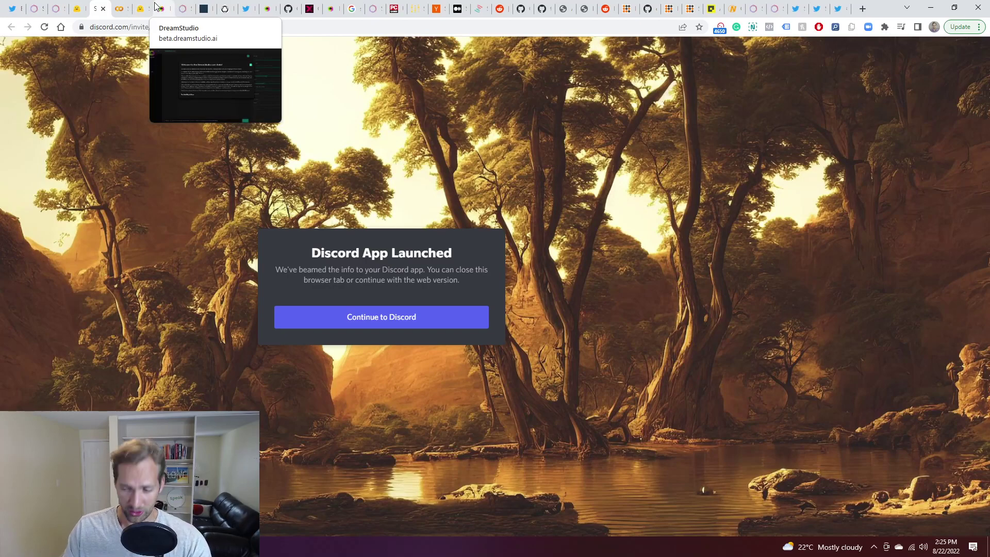
left_click(77, 9)
scroll(454, 316, "up", 10)
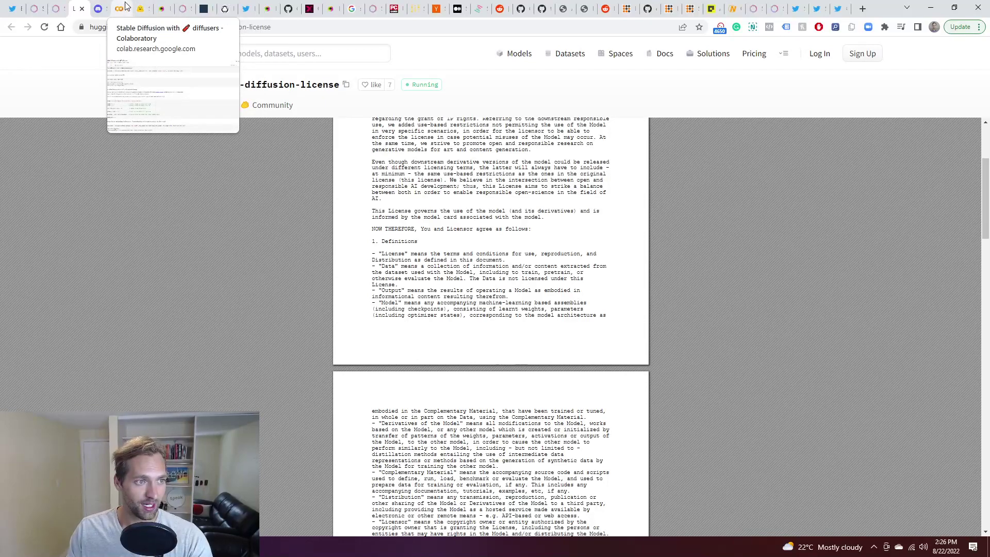
Step: In DreamStudio, close the open-beta welcome message and generate a 512×512 Caspar David Friedrich matte painting
left_click(158, 6)
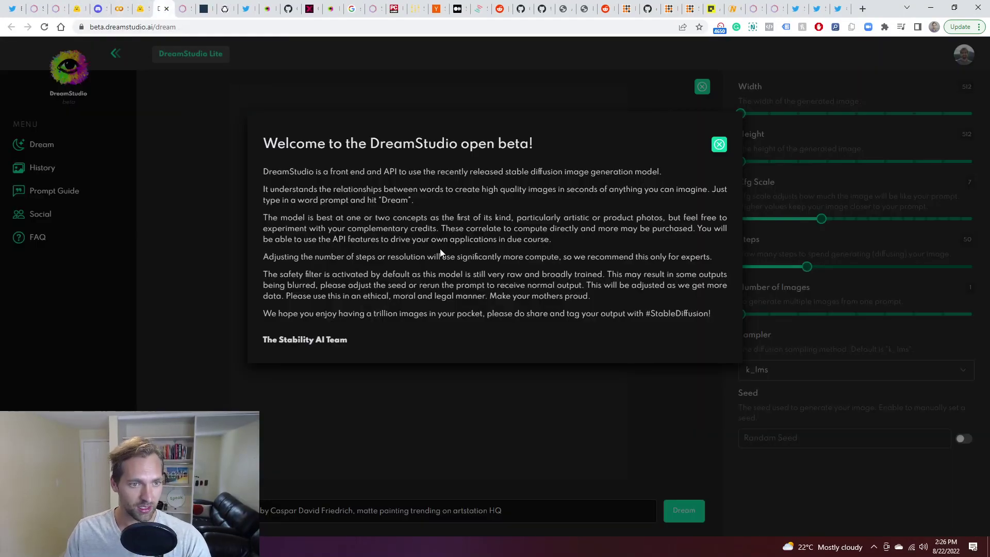
left_click(719, 144)
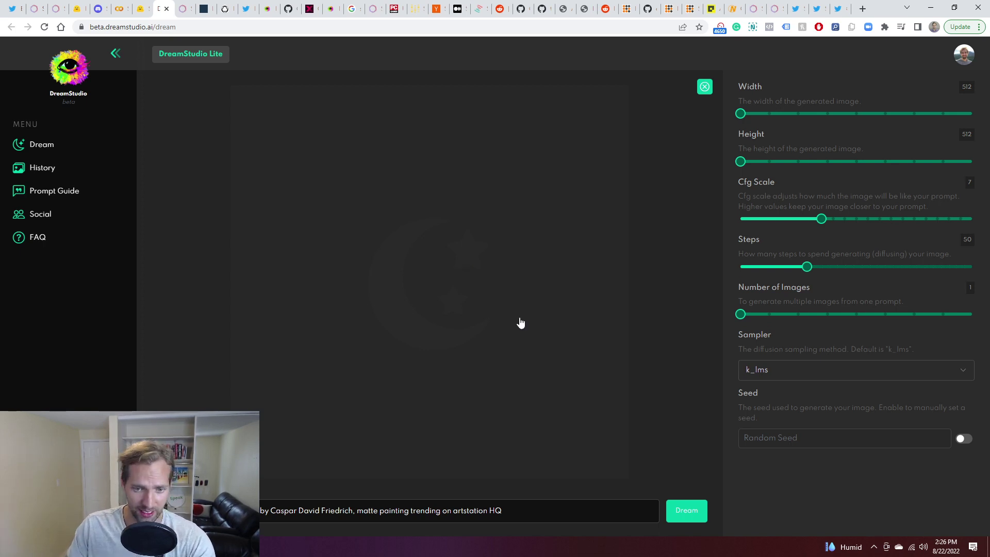
left_click(688, 510)
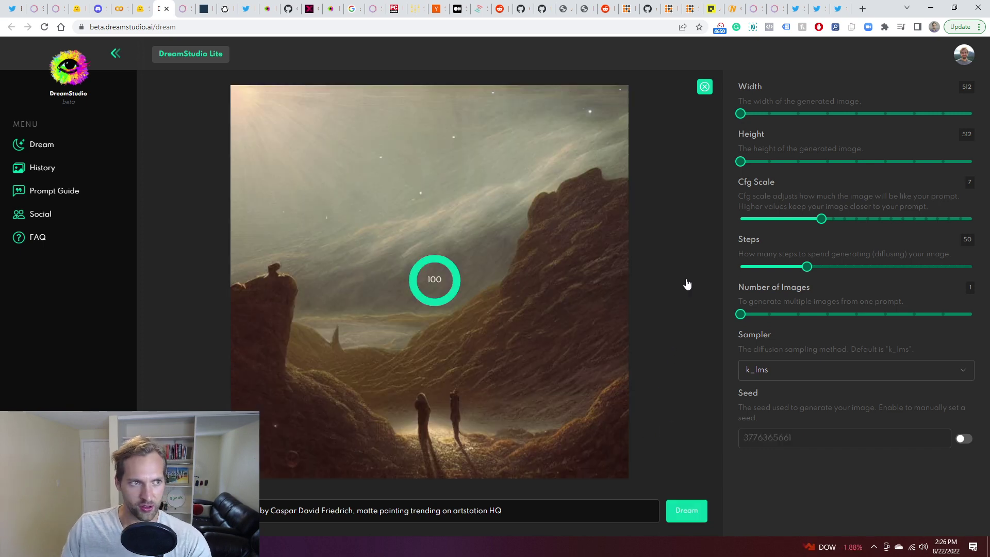
mouse_move(511, 314)
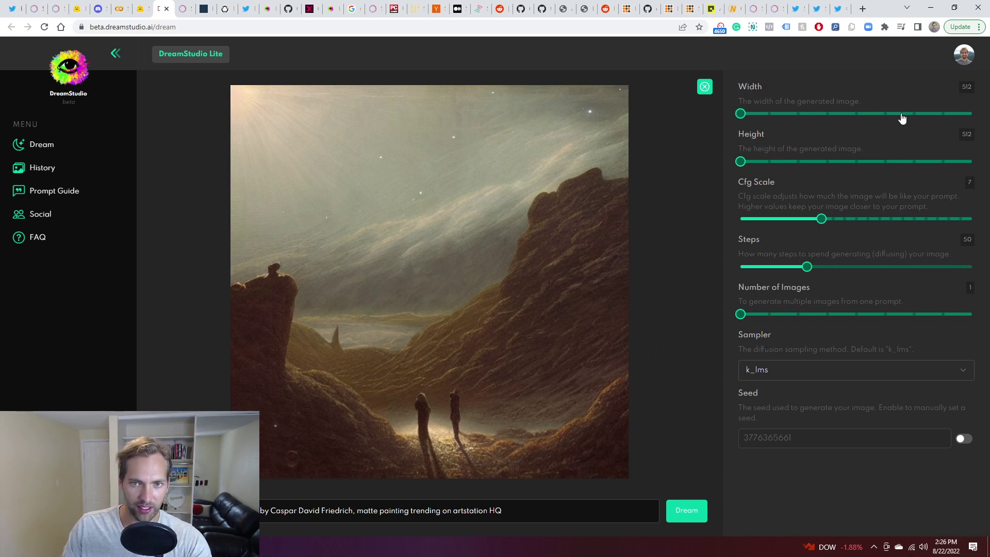
Step: Set the image width and height to 1024 and the number of images to 3
left_click_drag(741, 113, 716, 125)
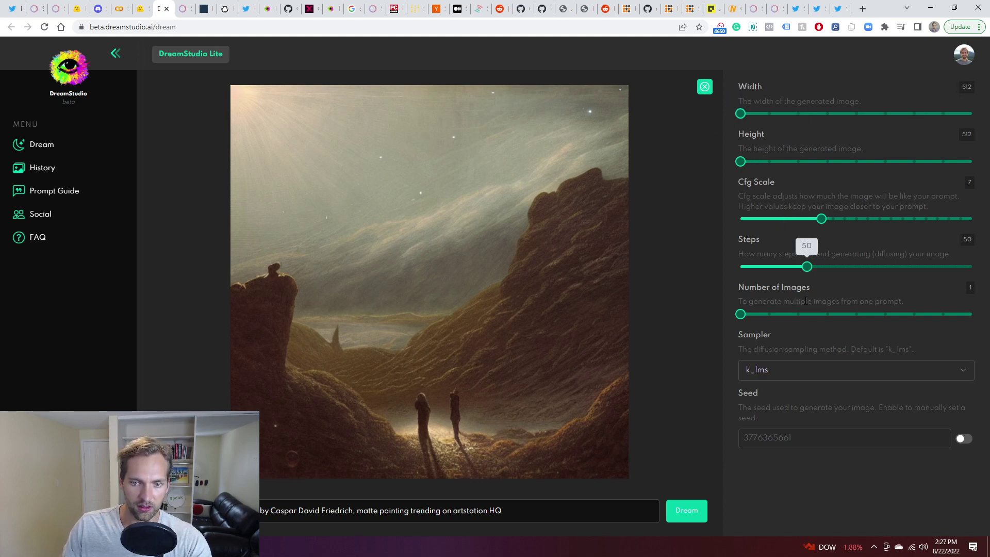
mouse_move(809, 266)
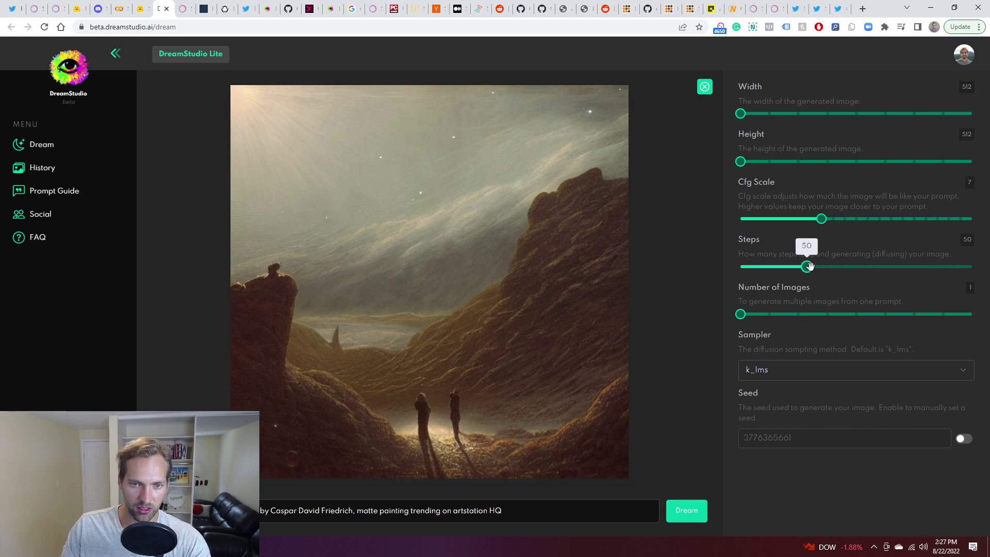
mouse_move(733, 307)
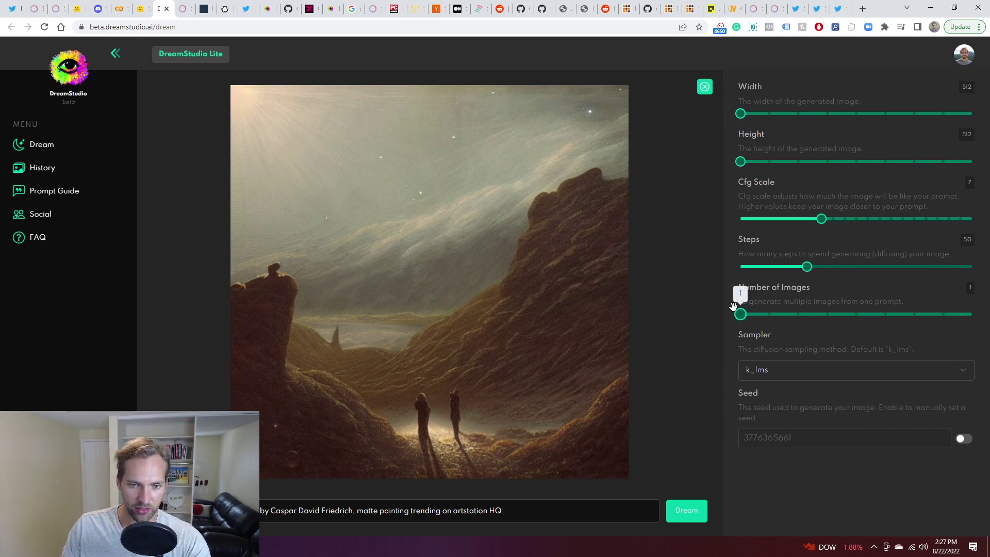
left_click_drag(741, 315, 799, 315)
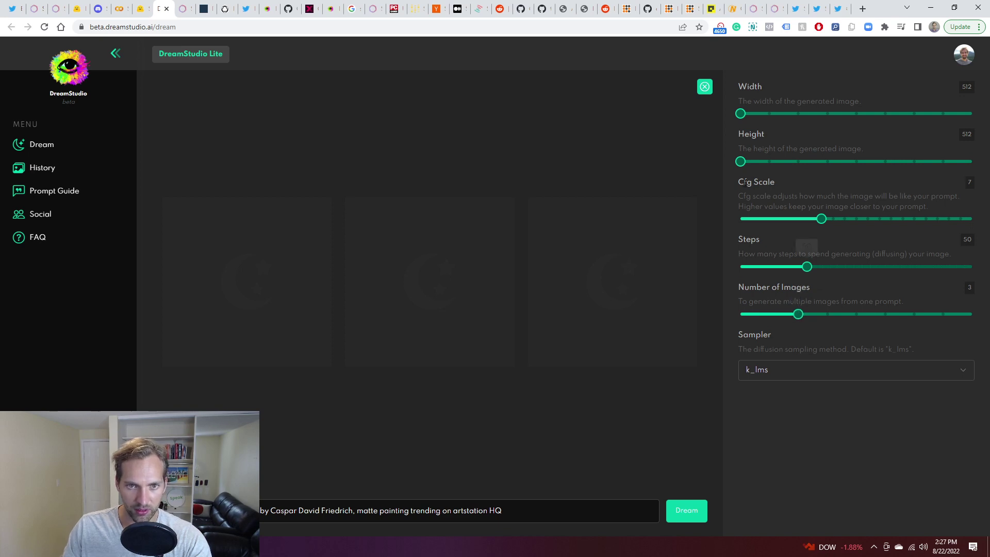
left_click_drag(741, 113, 973, 115)
left_click_drag(740, 161, 972, 162)
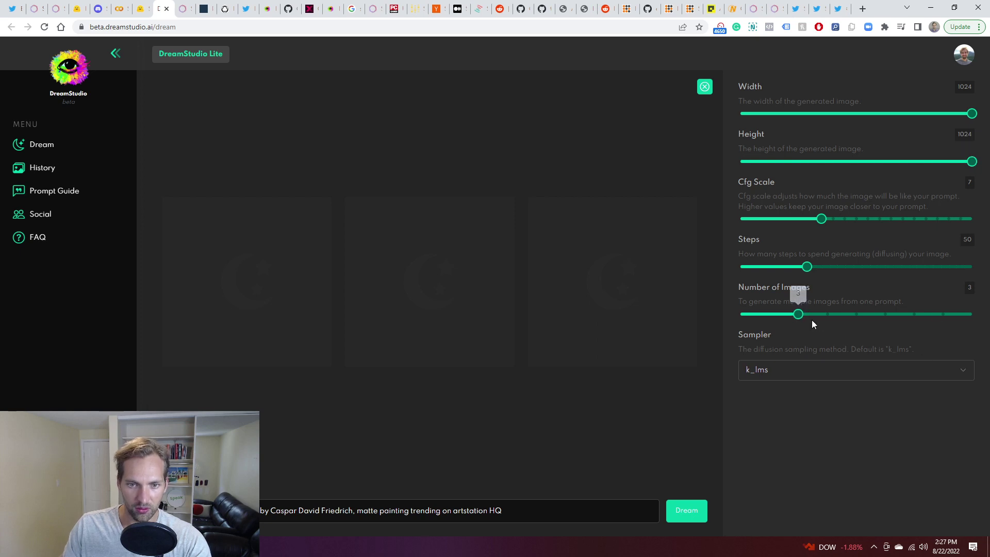
Step: Raise the steps to 66, keep the k_lms sampler, and start generating
left_click_drag(808, 267, 833, 266)
left_click(765, 375)
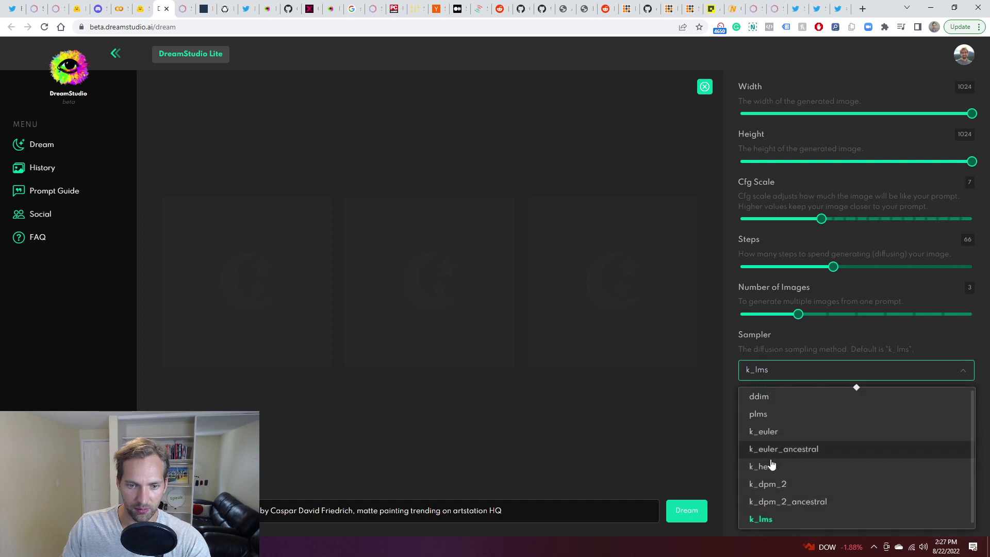
scroll(784, 473, "down", 1)
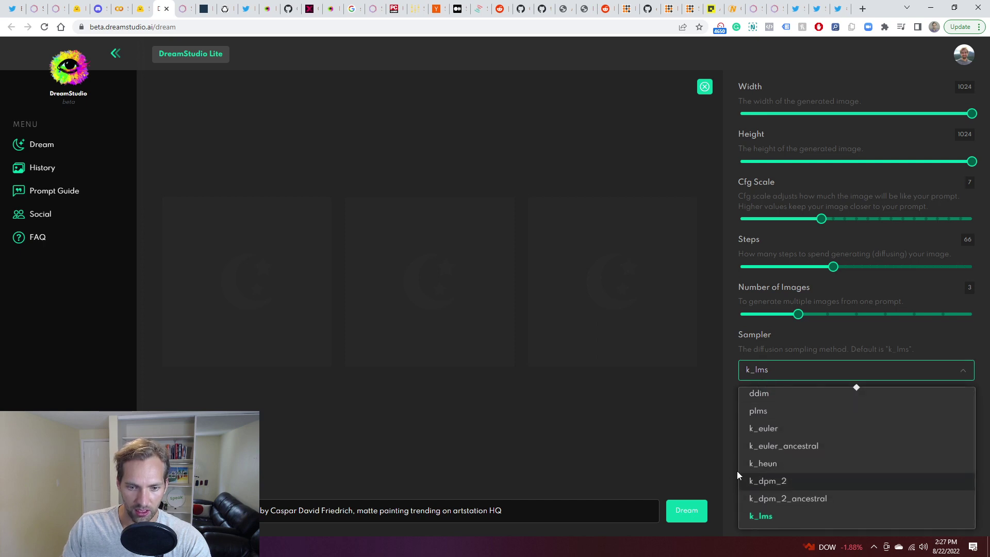
left_click(729, 398)
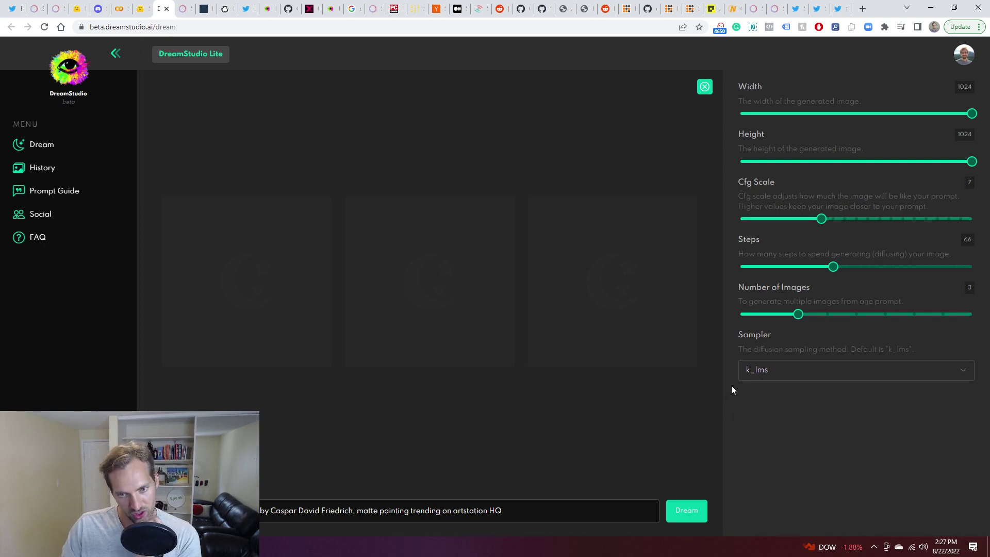
left_click(671, 511)
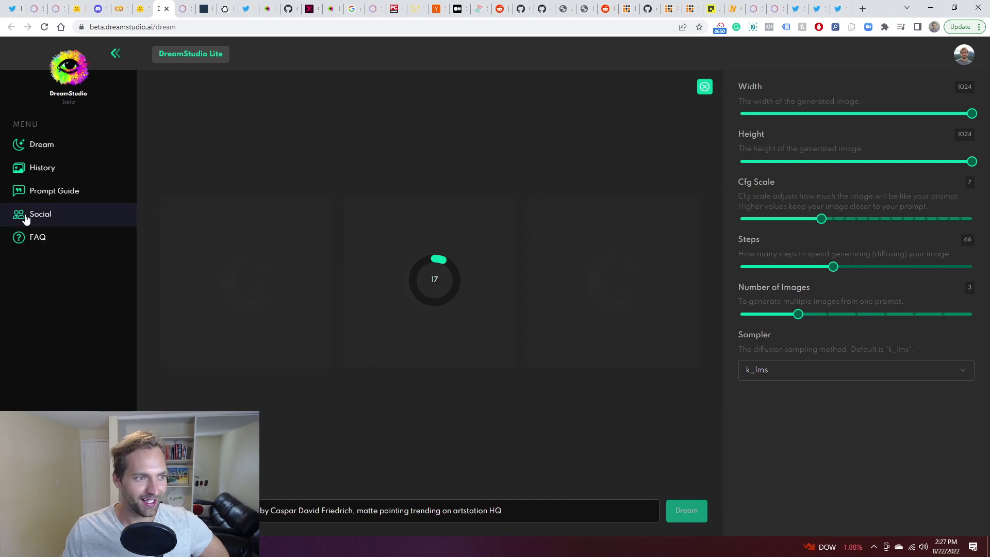
right_click(38, 239)
Step: Open the DreamStudio FAQ in a new tab and scroll down to the upscaling question
left_click(61, 247)
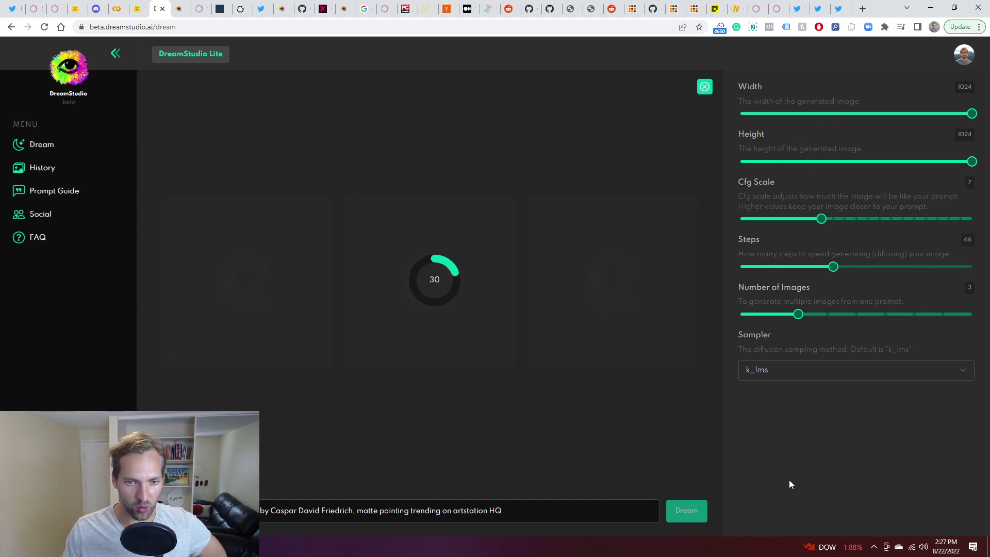
left_click(176, 9)
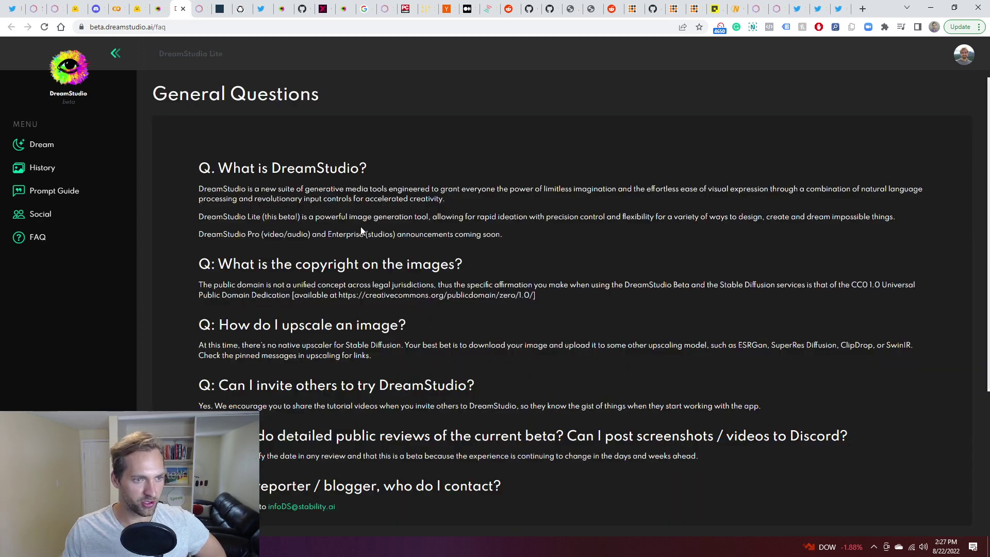
scroll(487, 319, "down", 3)
scroll(264, 258, "up", 3)
scroll(258, 227, "down", 1)
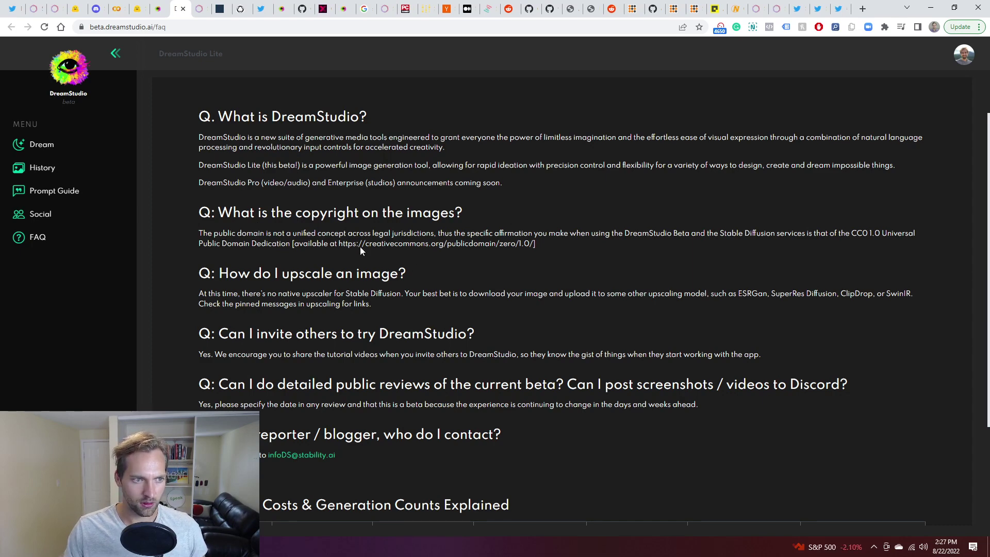
scroll(201, 253, "down", 3)
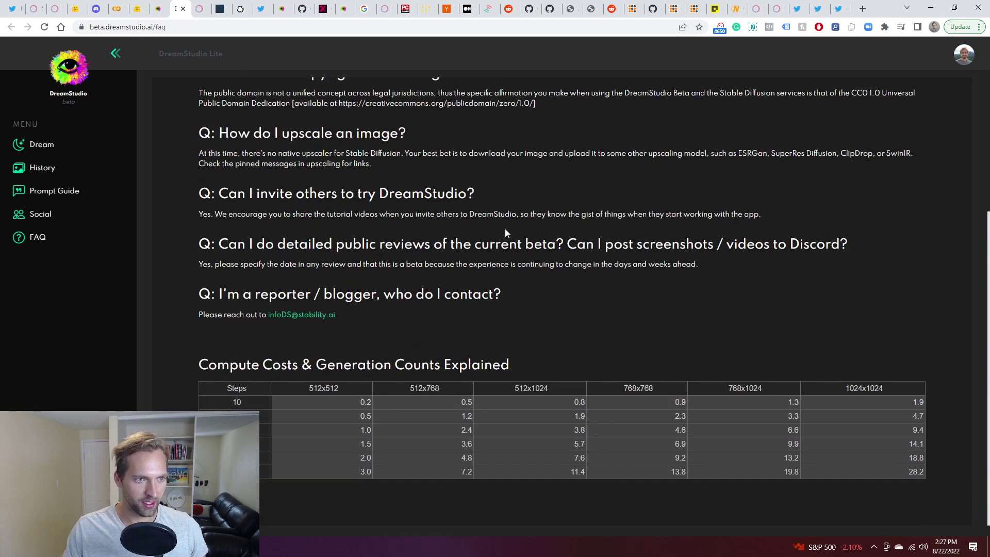
Step: Highlight the note about no native upscaler, then select the word ESRGan
left_click_drag(286, 153, 401, 153)
left_click(410, 172)
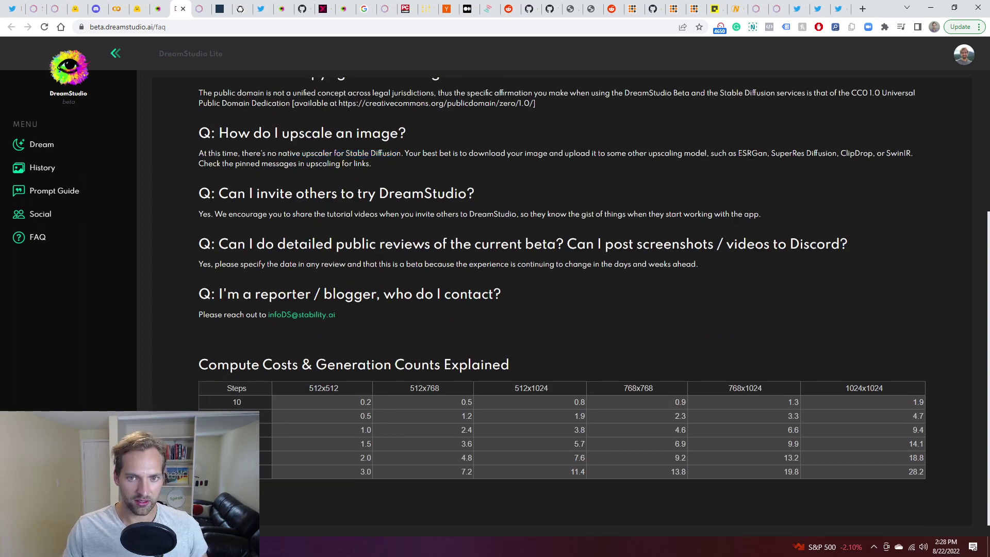
left_click_drag(748, 154, 781, 153)
left_click(795, 161)
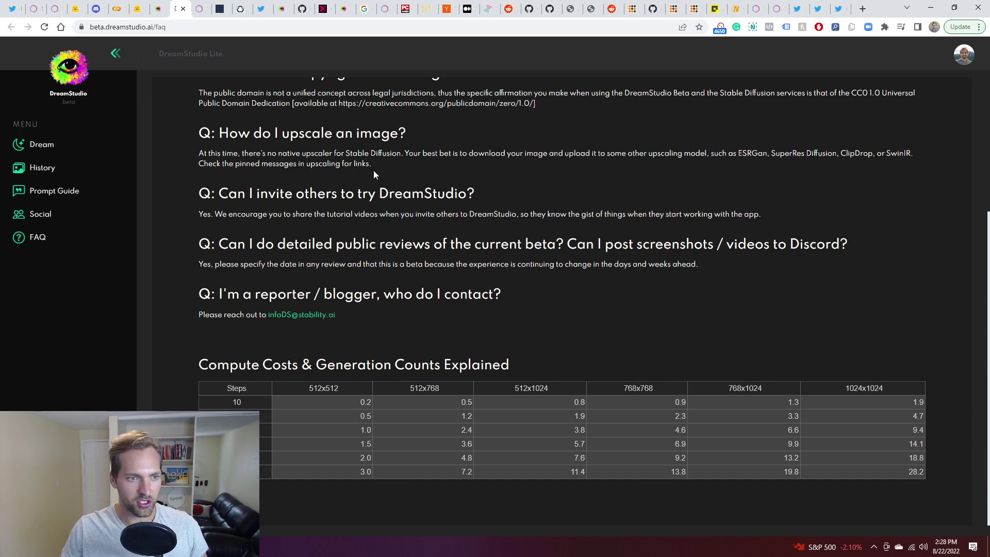
mouse_move(749, 155)
left_mouse_down()
mouse_move(768, 155)
mouse_move(738, 155)
left_mouse_up()
left_click(767, 154)
right_click(739, 153)
Step: Search Google for ESRGan, then return via the FAQ to the three finished mountain images
left_click(776, 185)
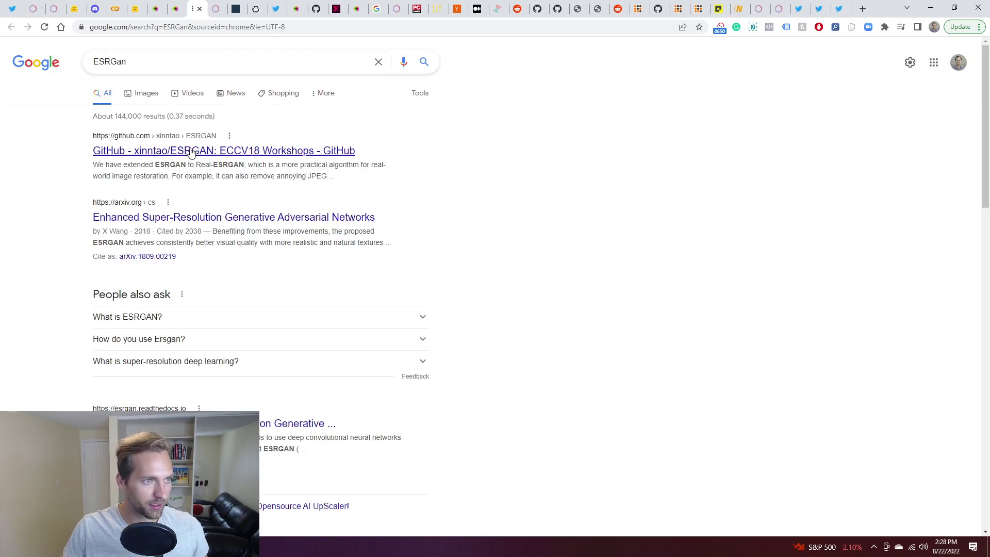
left_click(176, 9)
left_click(782, 192)
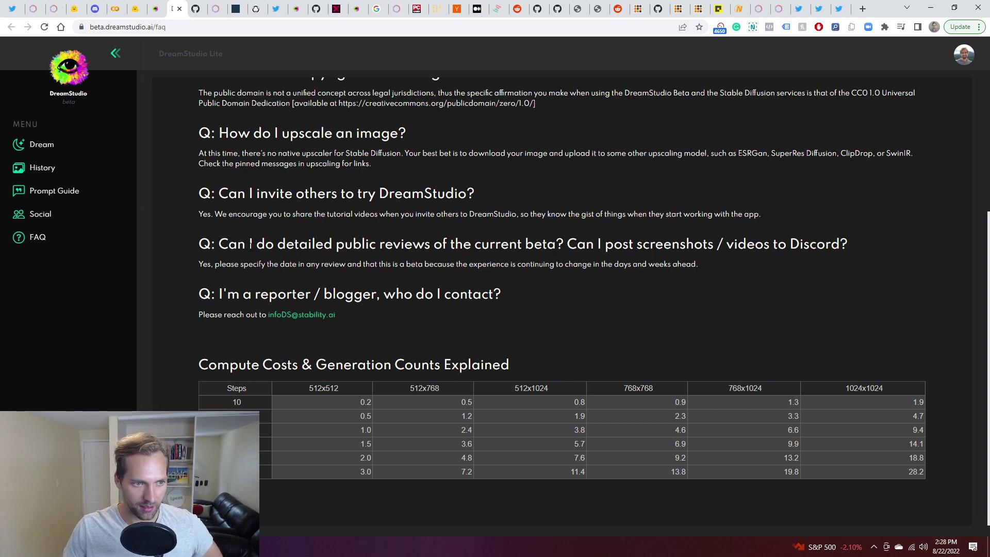
scroll(423, 309, "up", 3)
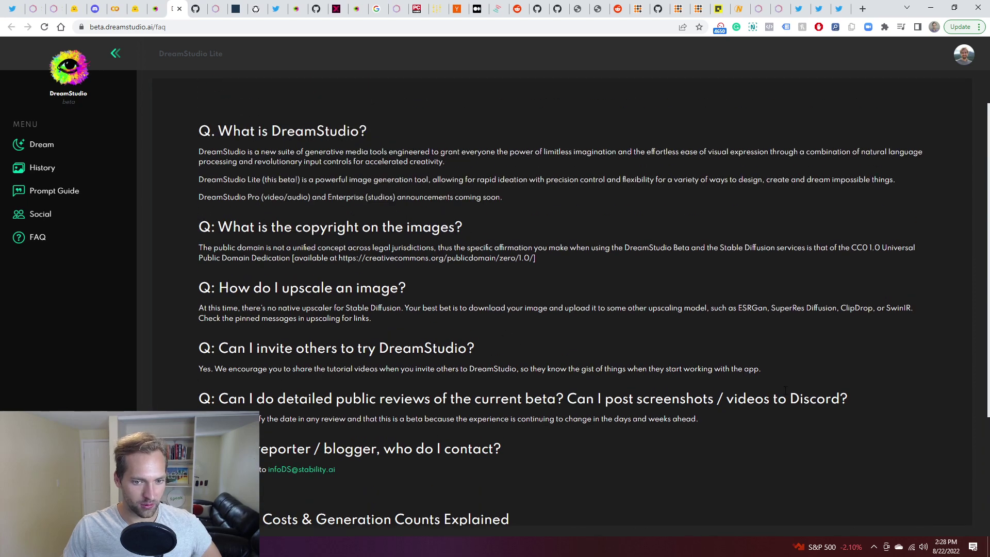
left_click(156, 8)
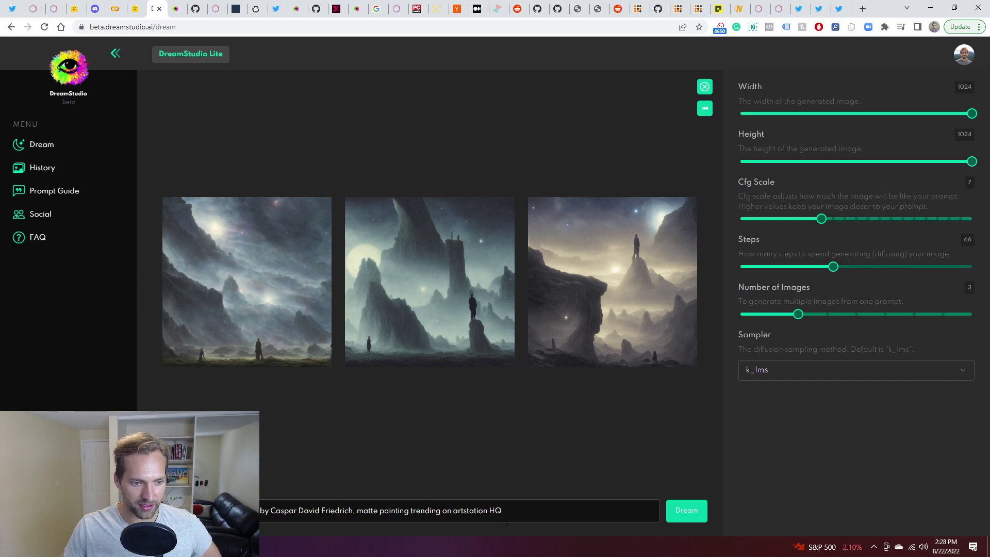
left_click(563, 254)
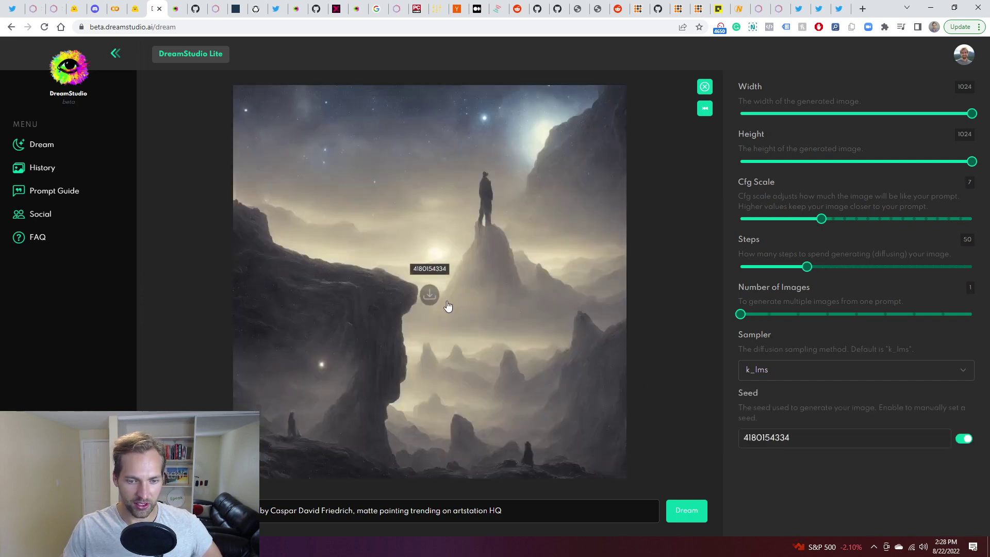